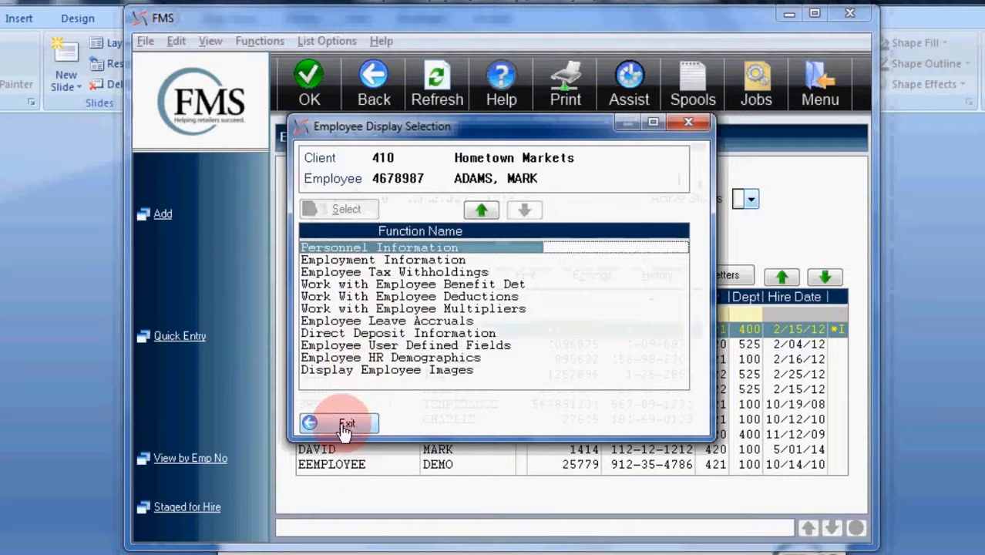
Leave the employee display selection and start a Quick Entry for client 410 with the new employee's number
click(346, 425)
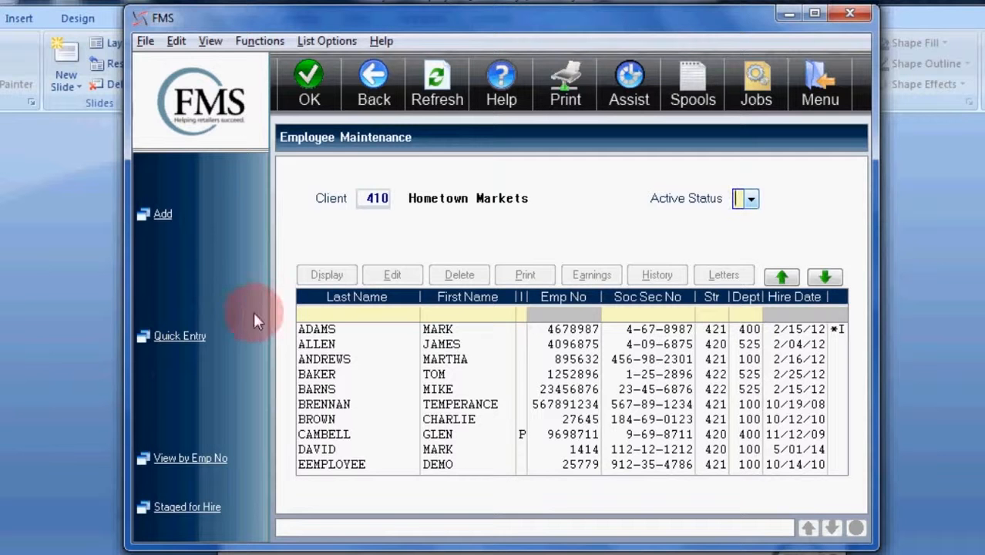
click(183, 339)
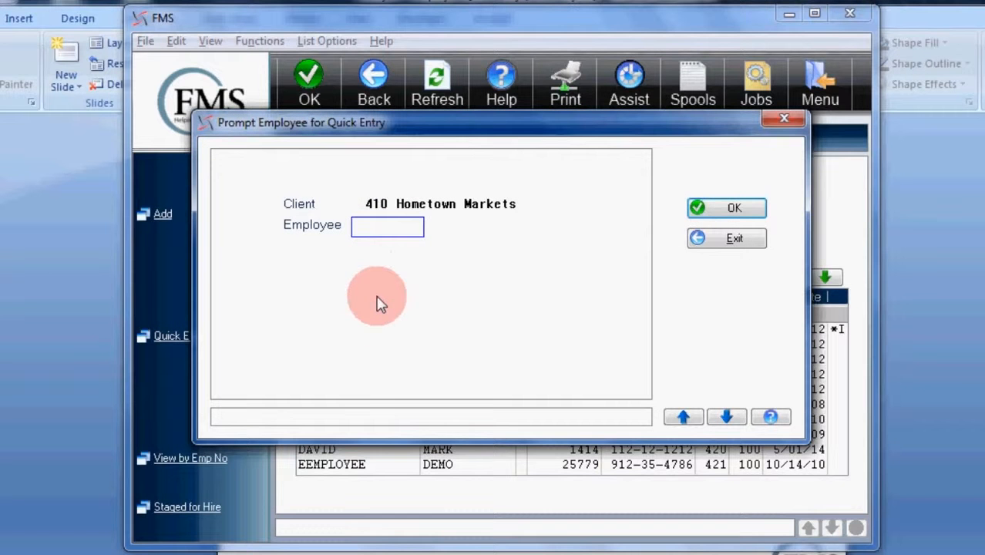
text(25)
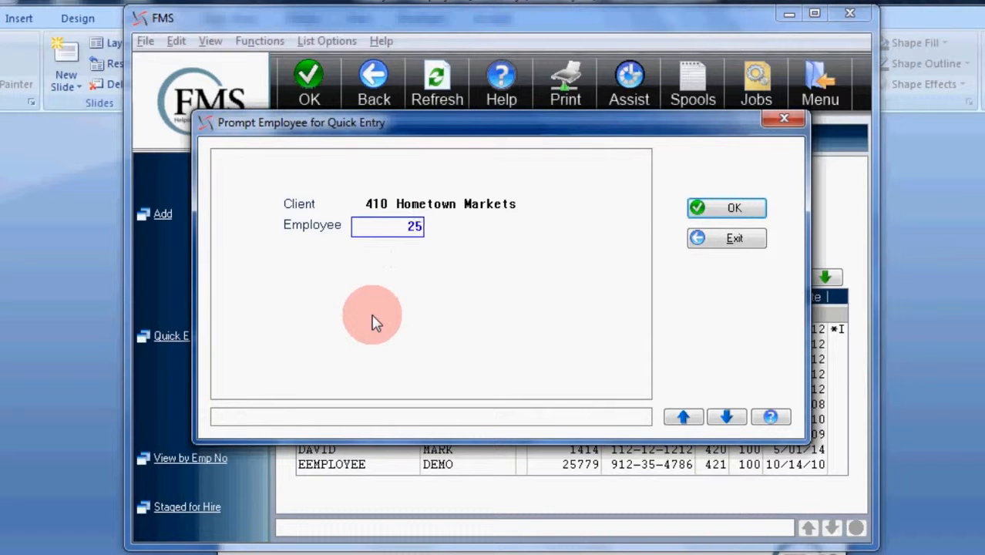
text(625)
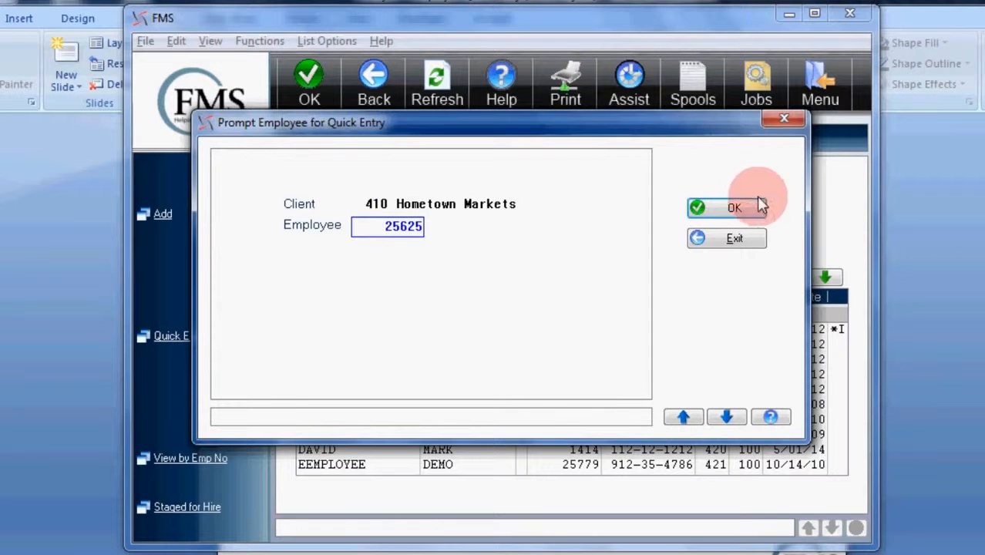
click(760, 202)
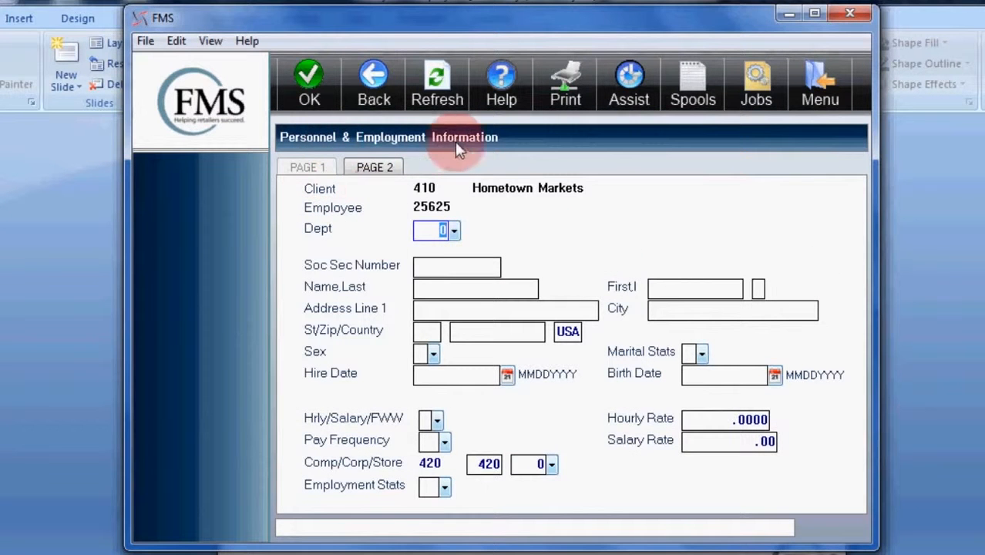
Assign the new employee to department 100, GROCERY
click(457, 233)
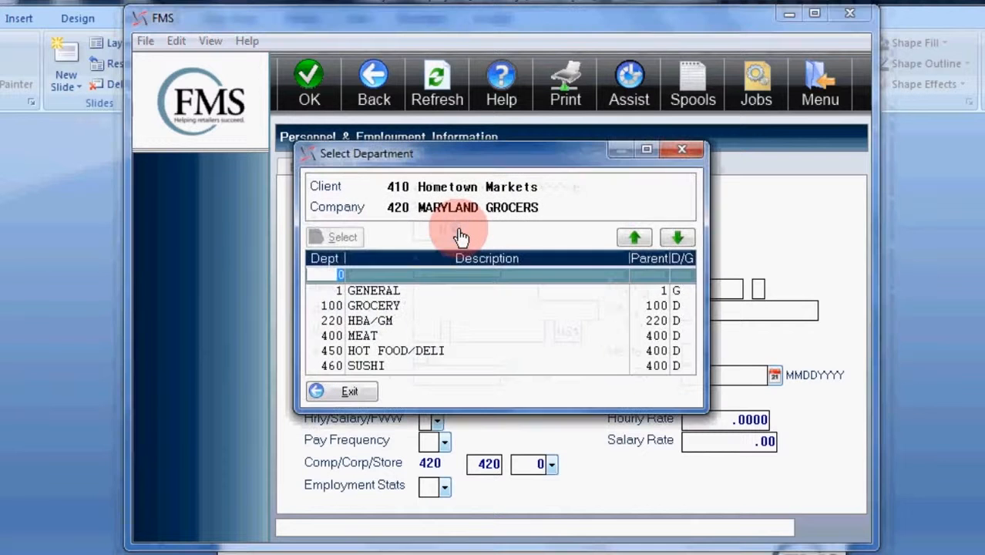
click(357, 307)
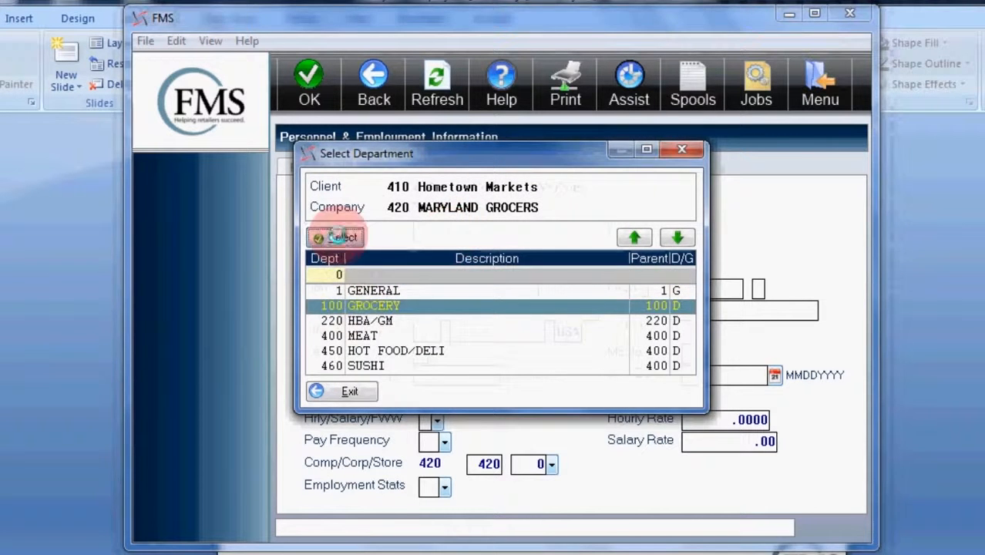
click(339, 237)
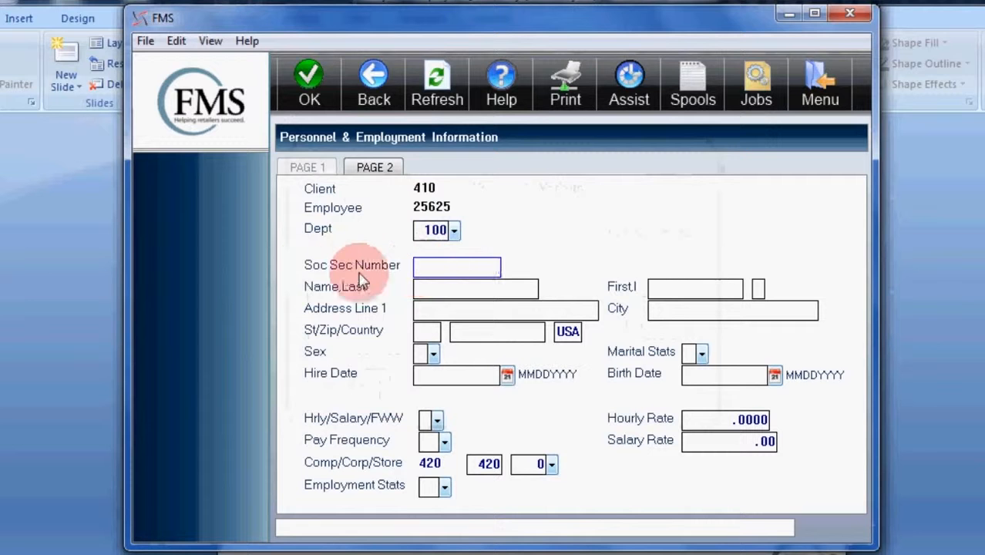
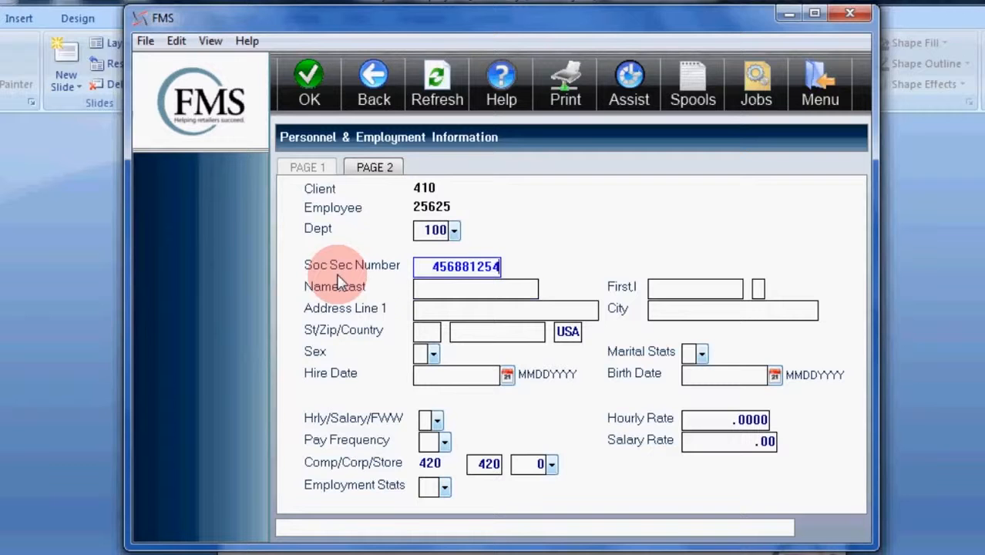
Enter the employee's social security number and full name, including the middle initial
key(Tab)
text(Smith)
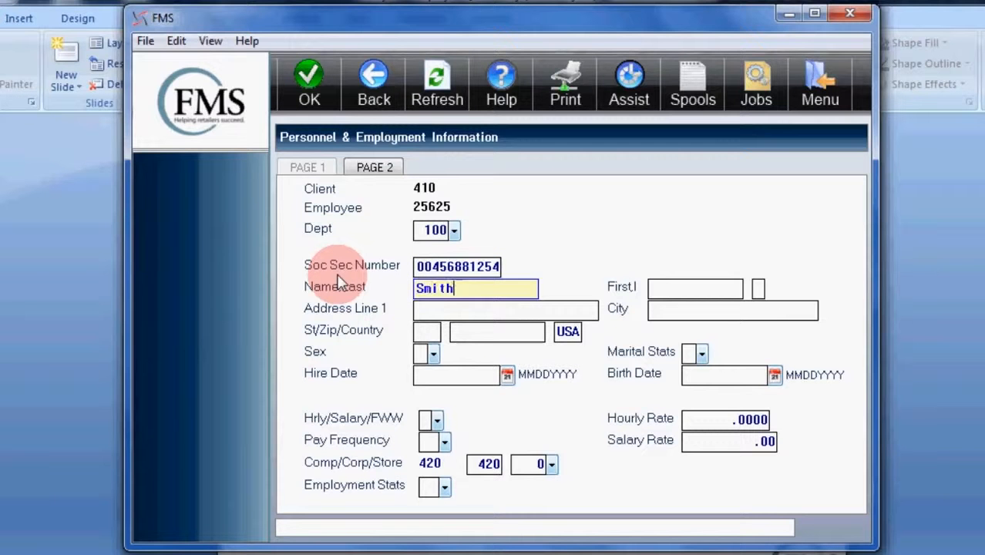
key(Tab)
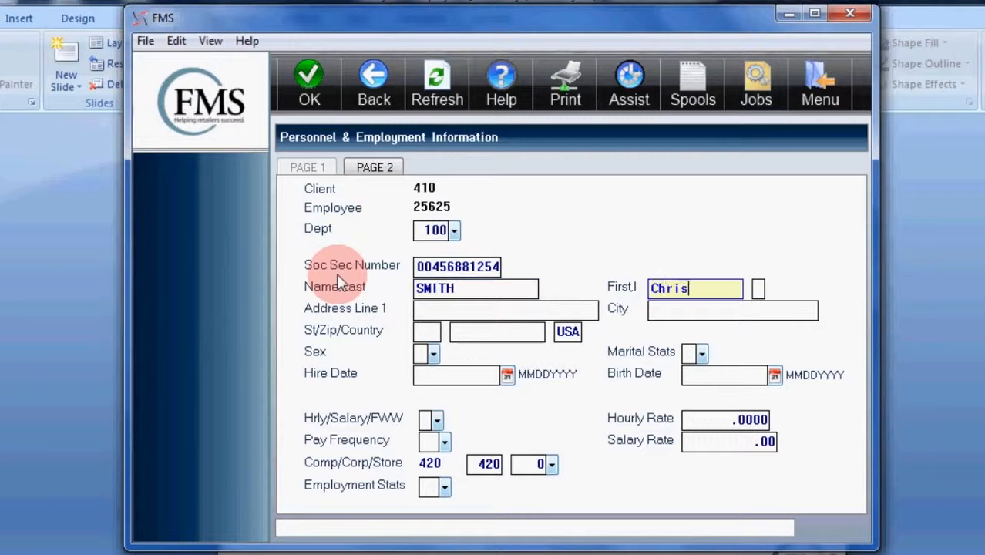
key(Tab)
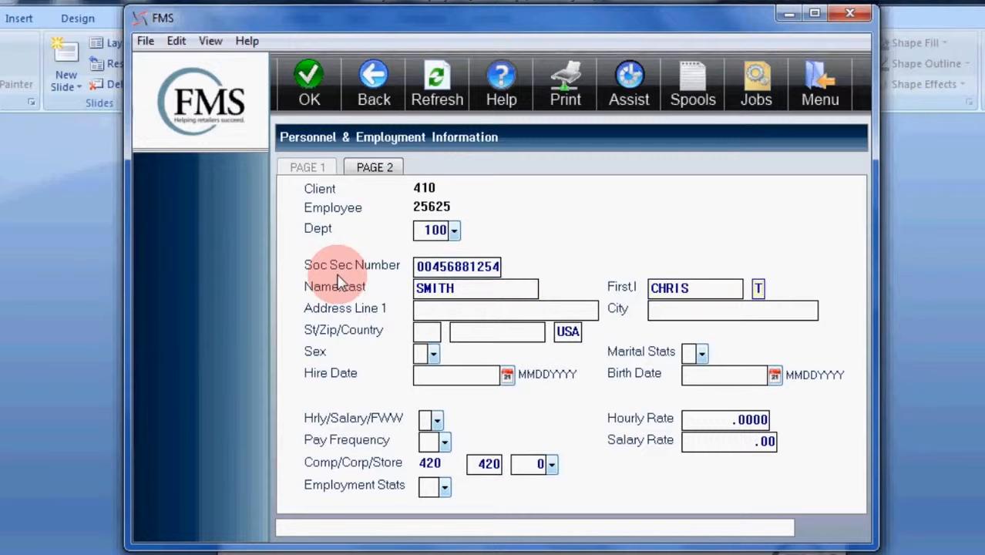
text(T)
key(Tab)
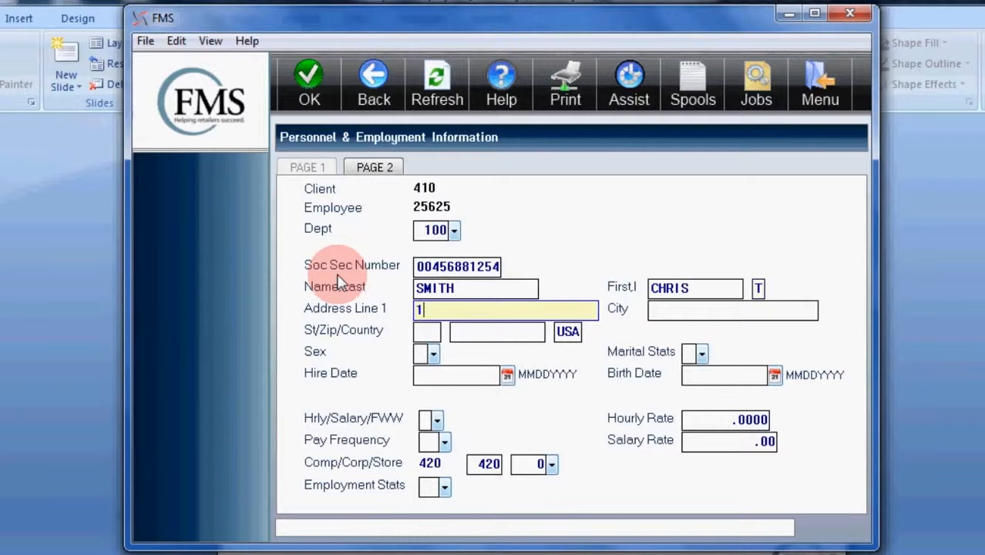
Fill in the employee's street address, city, state and ZIP code, keeping USA as the country
text(123 Main St)
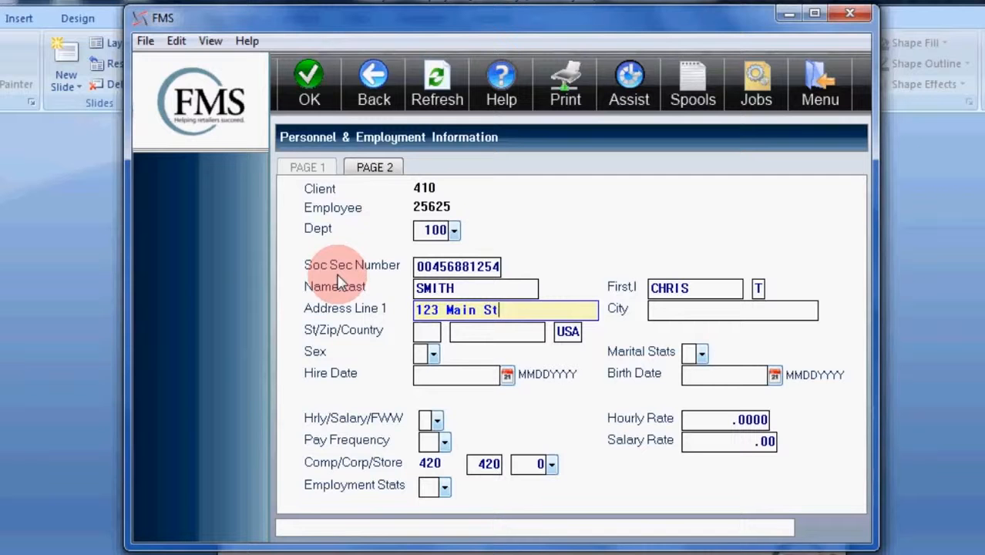
key(Tab)
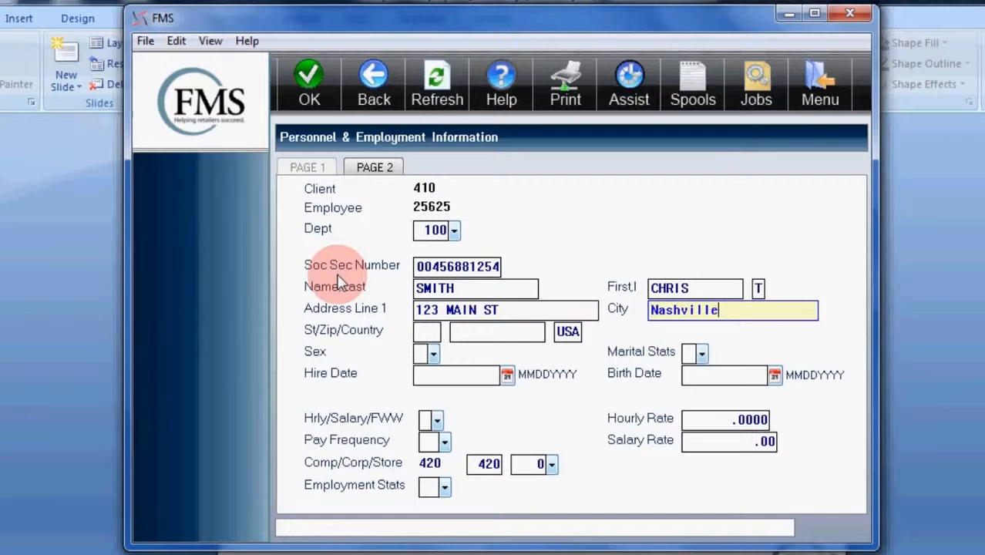
key(Tab)
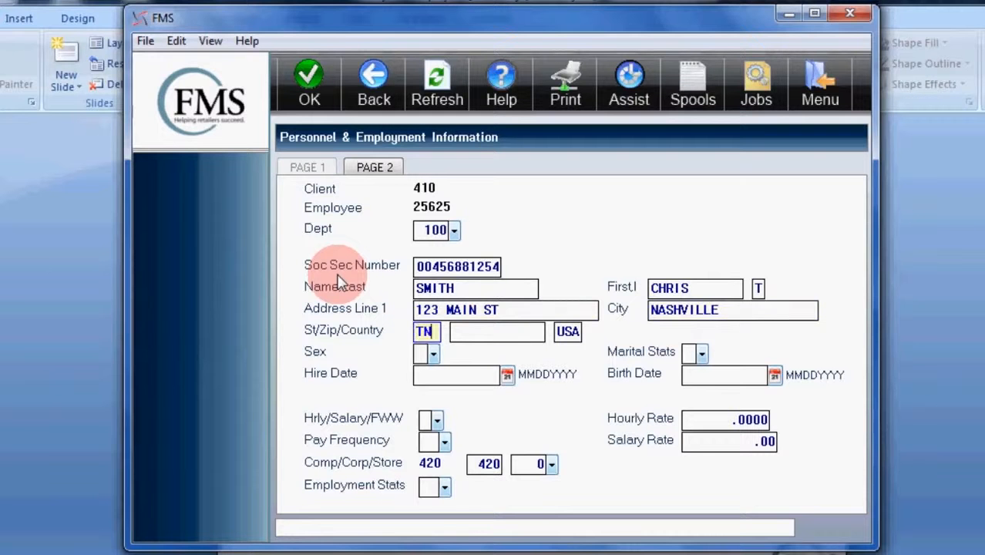
key(Tab)
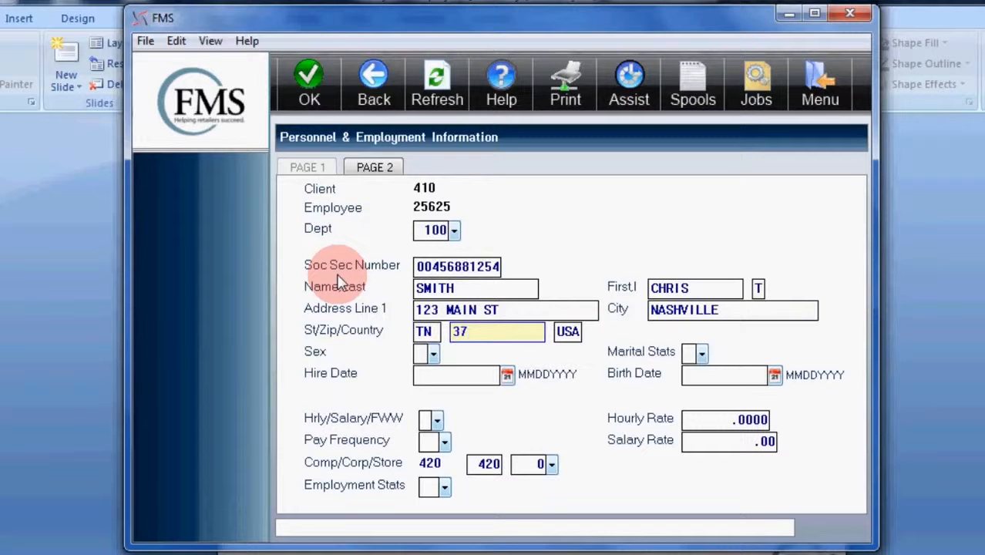
key(Tab)
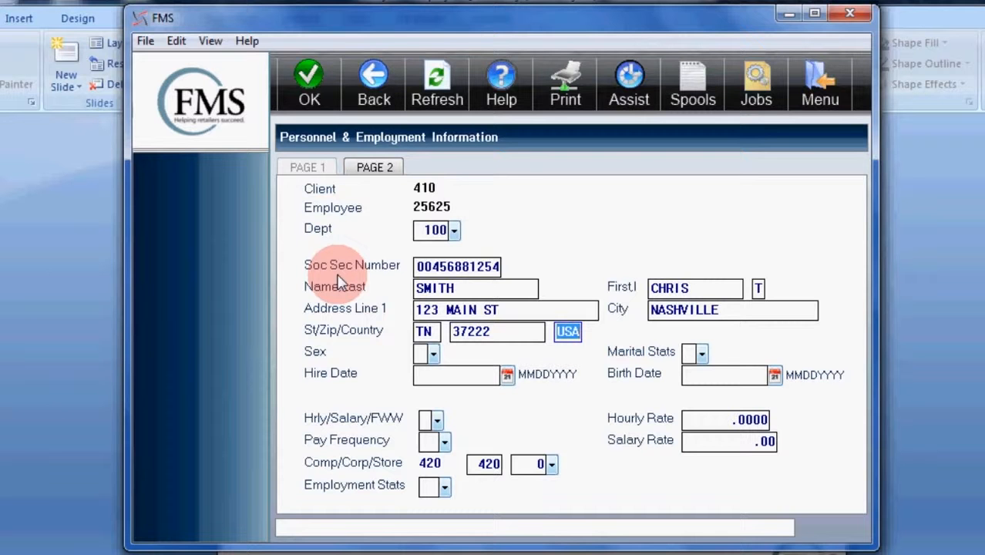
key(Tab)
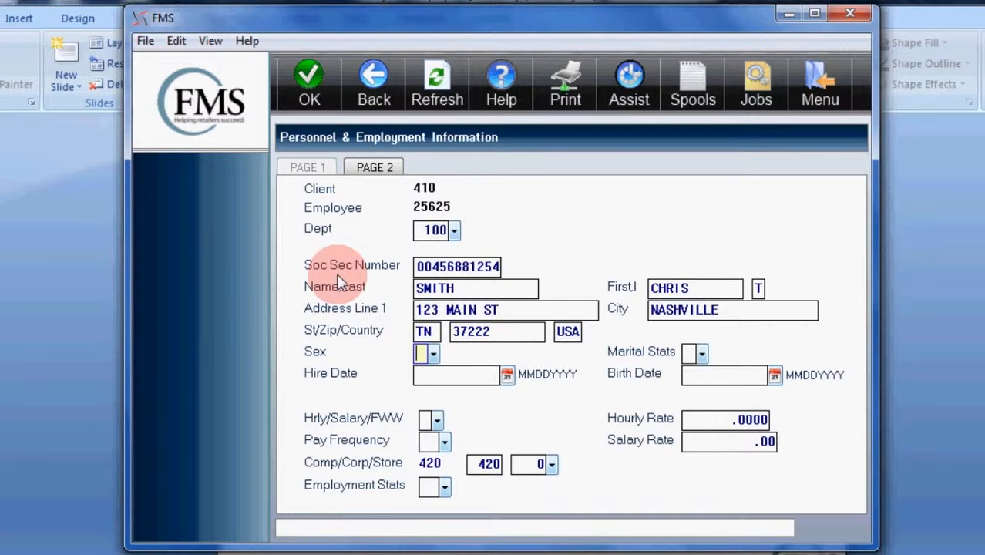
Set the employee's sex to Male and marital status to Married
click(433, 353)
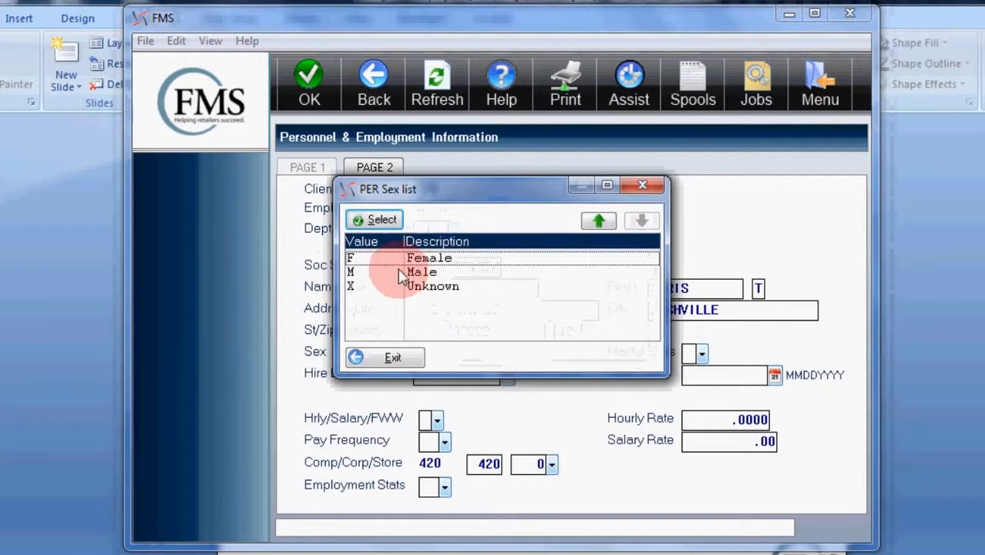
click(400, 272)
click(374, 220)
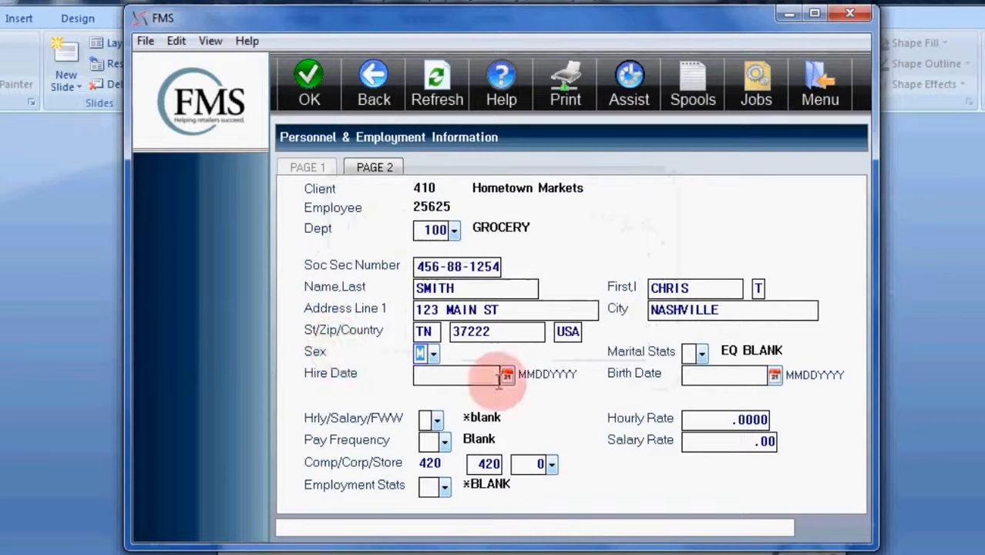
click(701, 353)
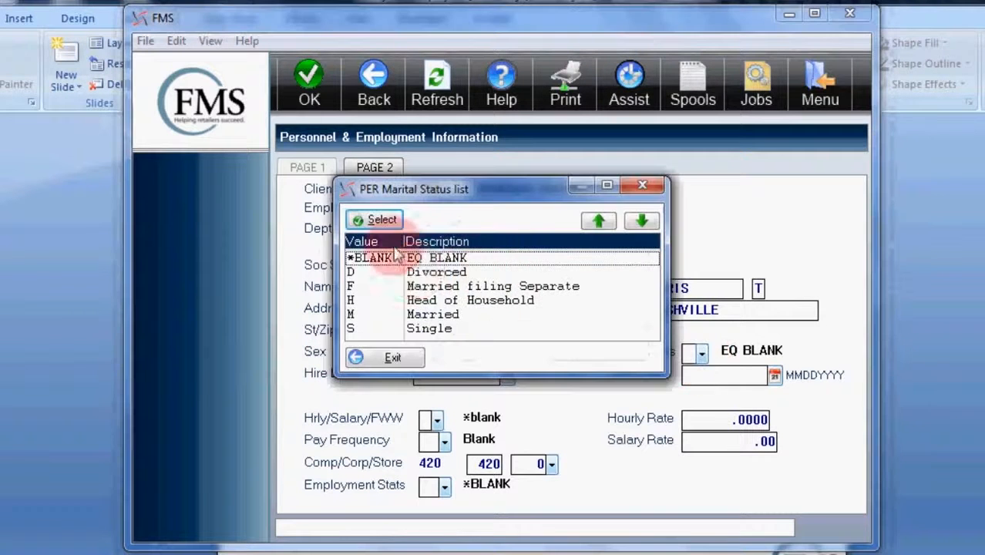
click(416, 315)
click(377, 222)
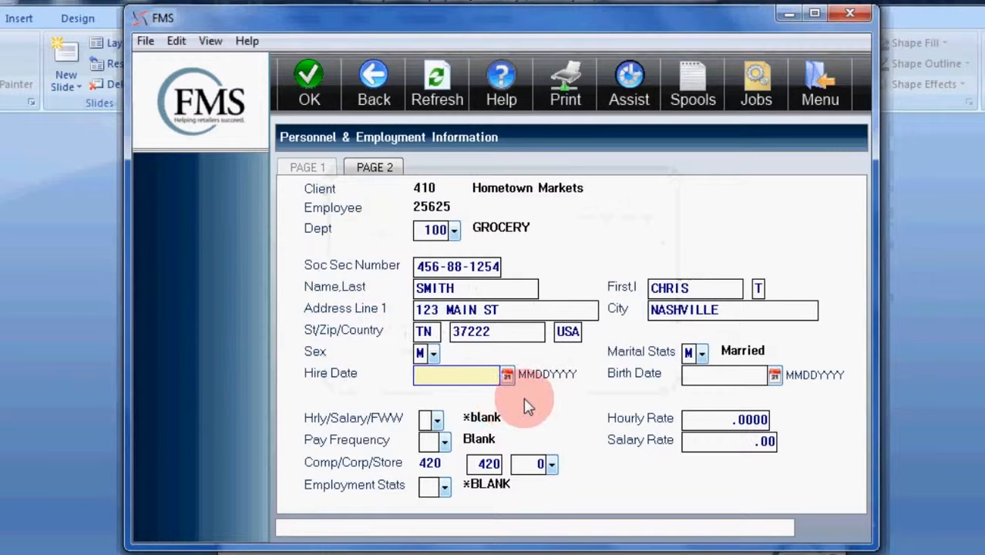
Set the hire date to 01/15/2015 and enter the employee's birth date
text(01)
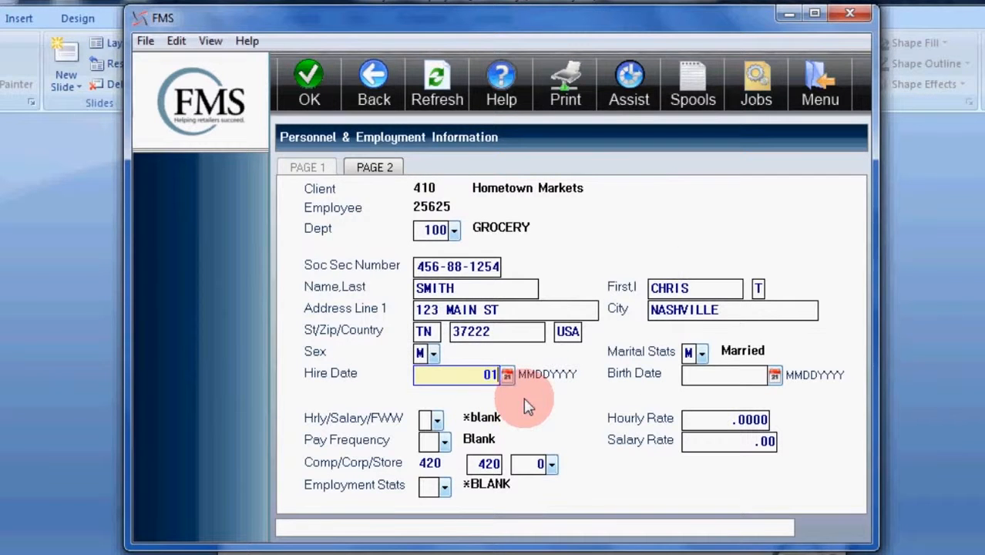
text(252015)
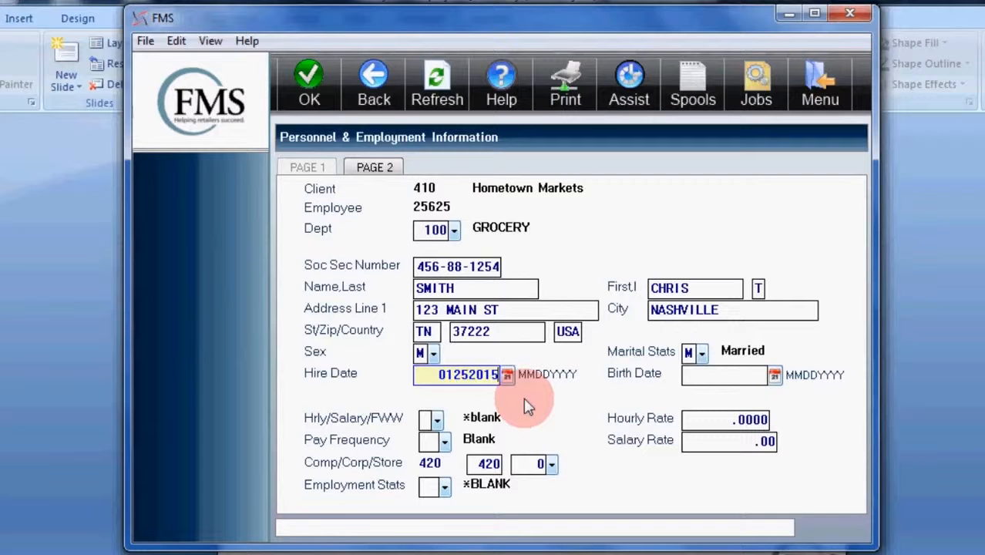
key(Left)
key(Left)
key(Left)
key(Left)
key(Left)
key(Left)
key(shift+Right)
key(shift+Right)
text(15)
key(Tab)
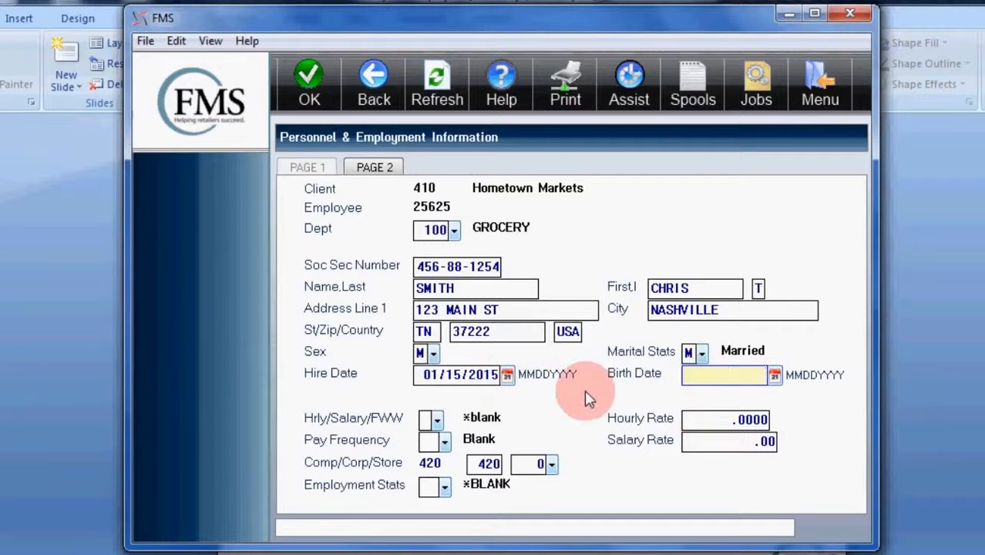
text(01/01/1970)
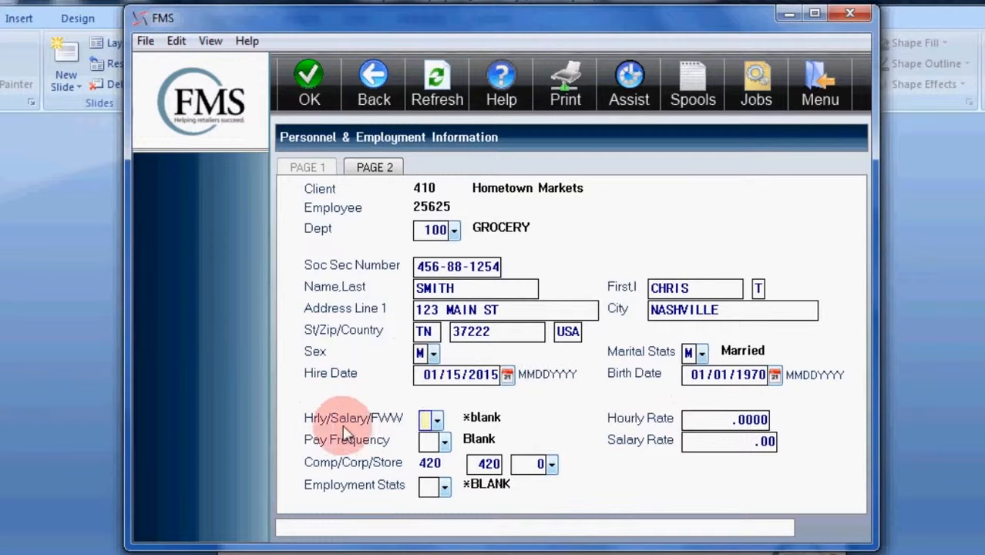
Set the Hrly/Salary/FWW pay type to Salary
click(437, 422)
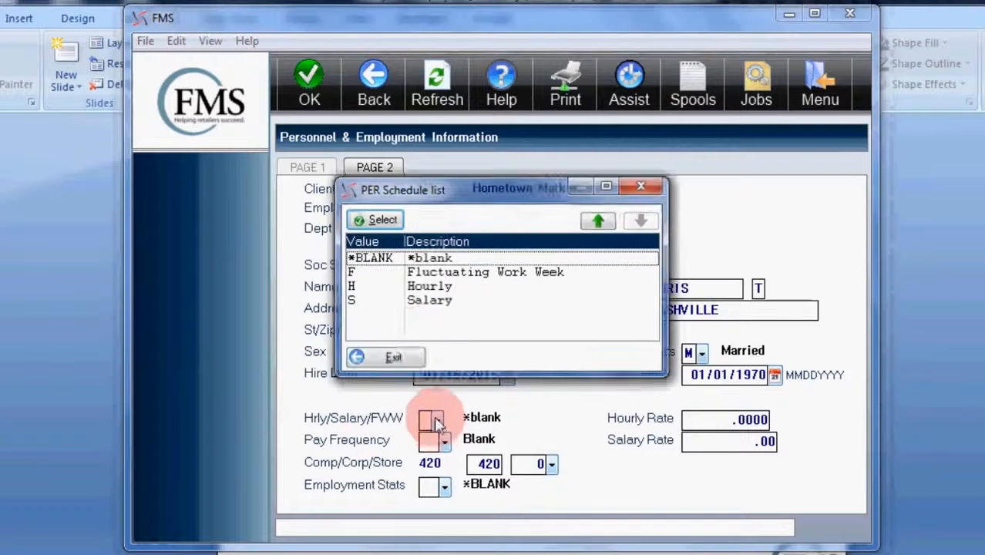
click(416, 289)
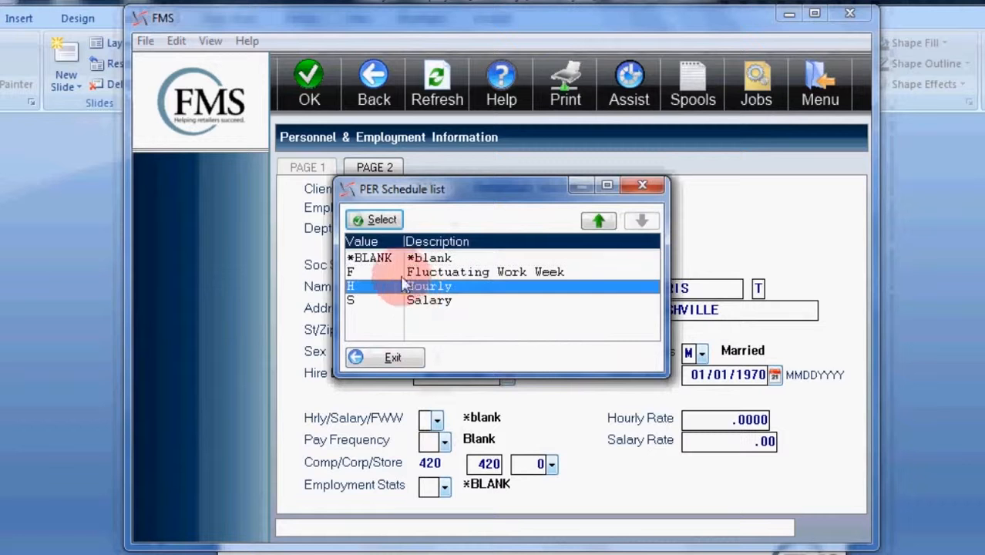
click(418, 301)
click(371, 219)
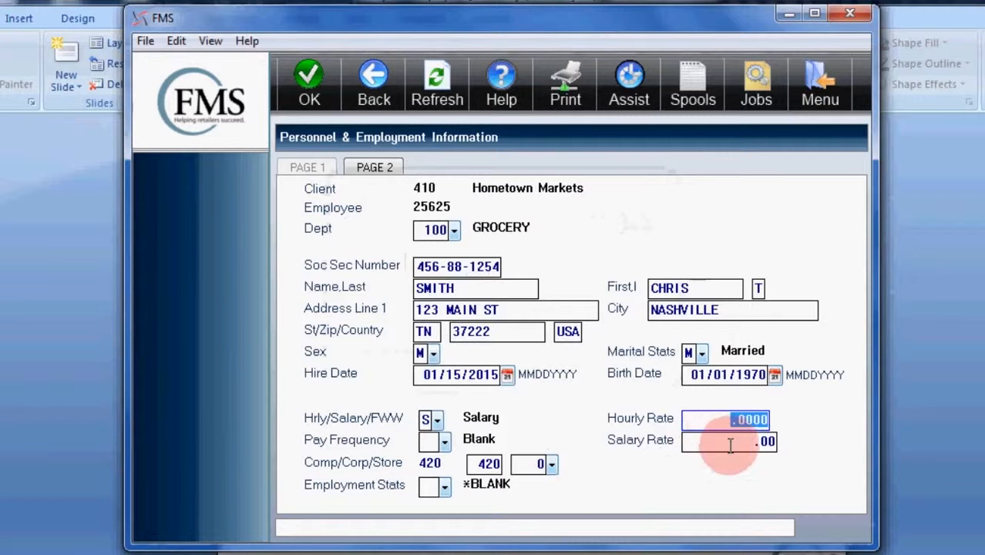
click(731, 441)
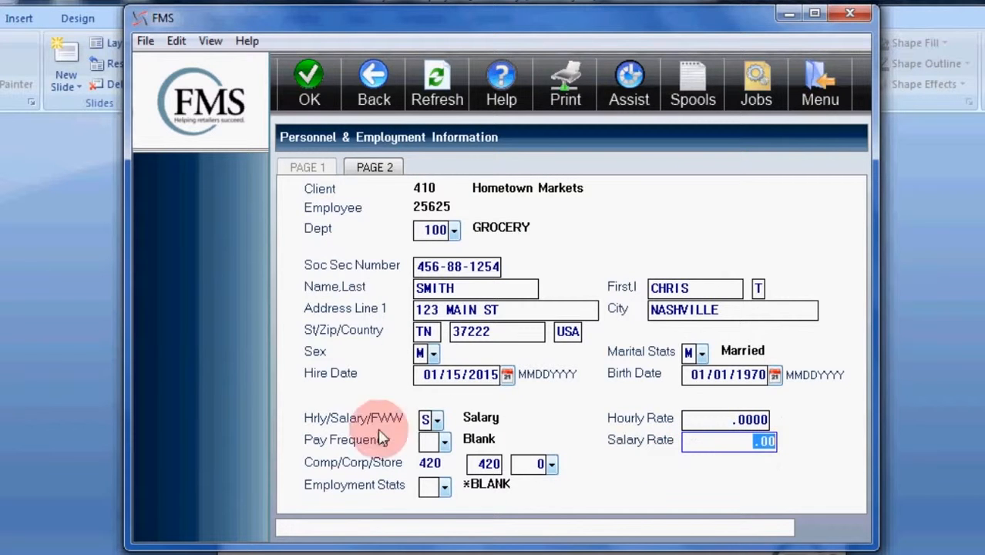
Set the pay frequency to Weekly and the salary rate to 500.00
click(445, 443)
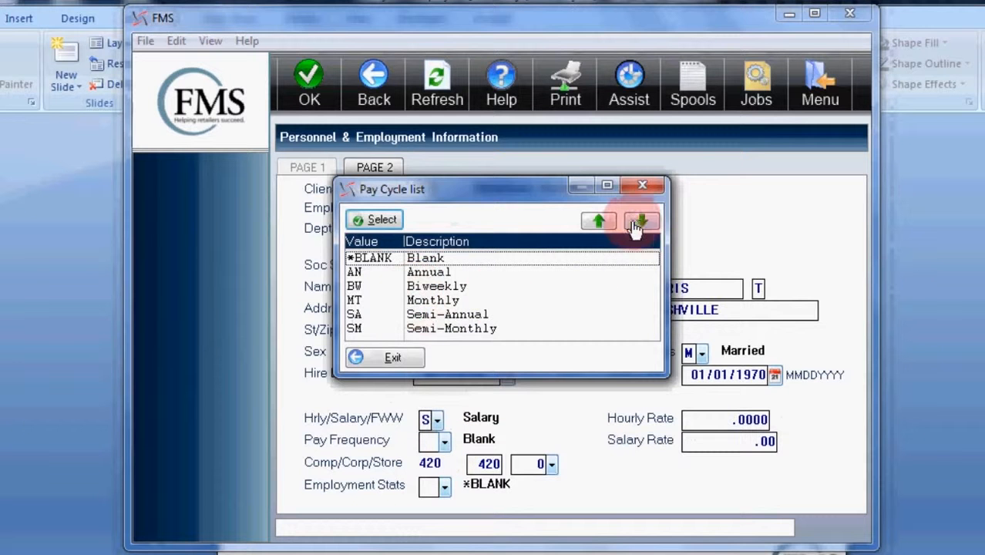
click(639, 223)
click(429, 259)
click(375, 220)
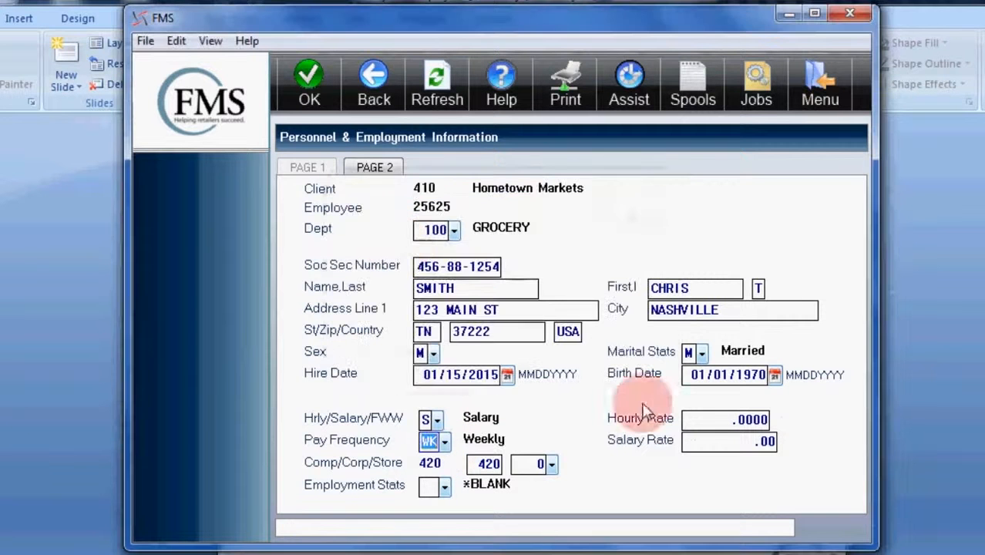
click(736, 441)
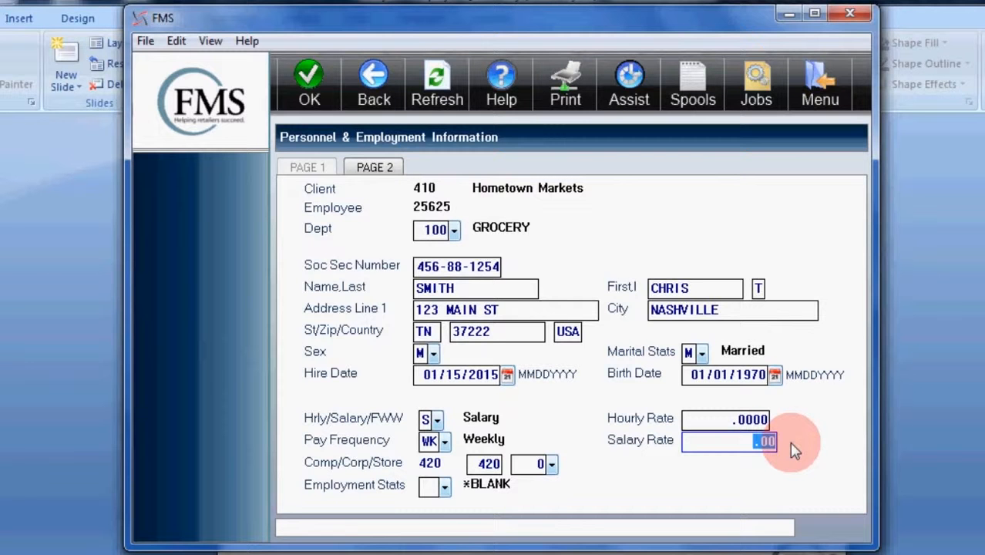
text(500.00)
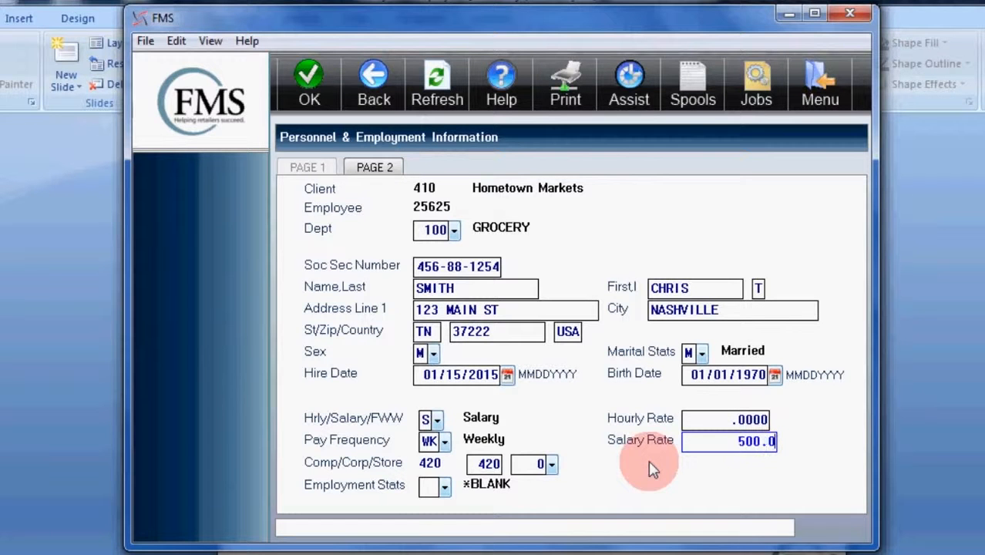
key(Tab)
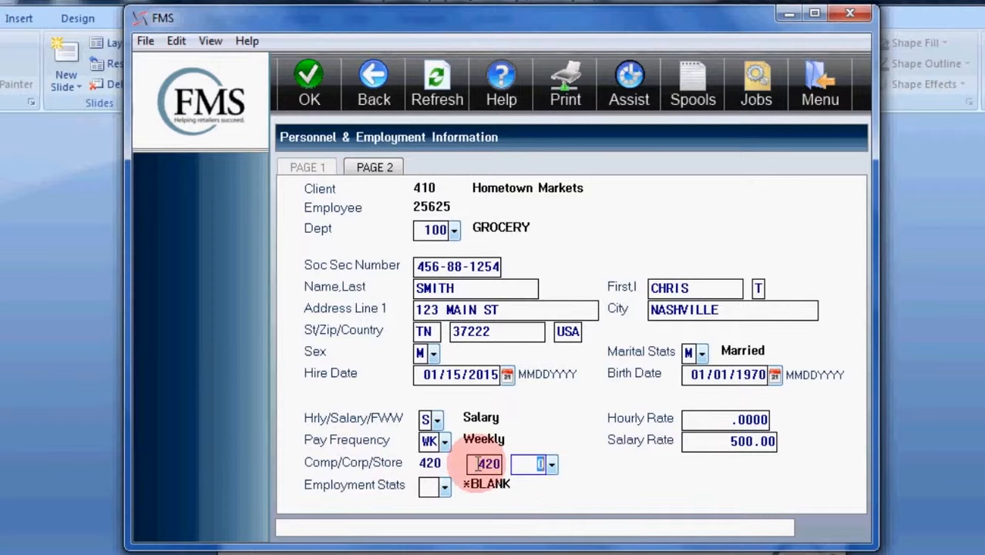
Assign the employee to store 420, ELKRIDGE STORE, under corp 420
click(552, 466)
click(552, 465)
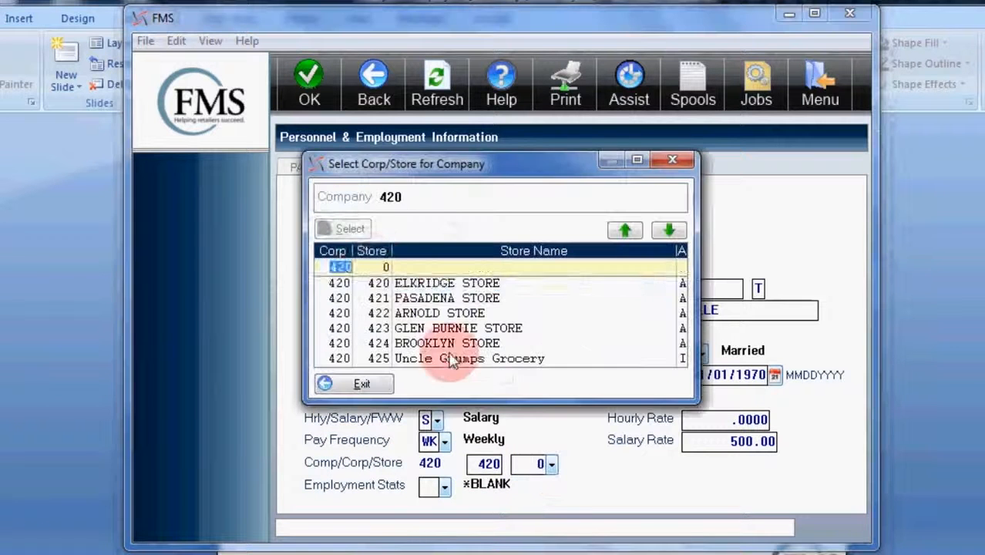
click(342, 283)
click(346, 232)
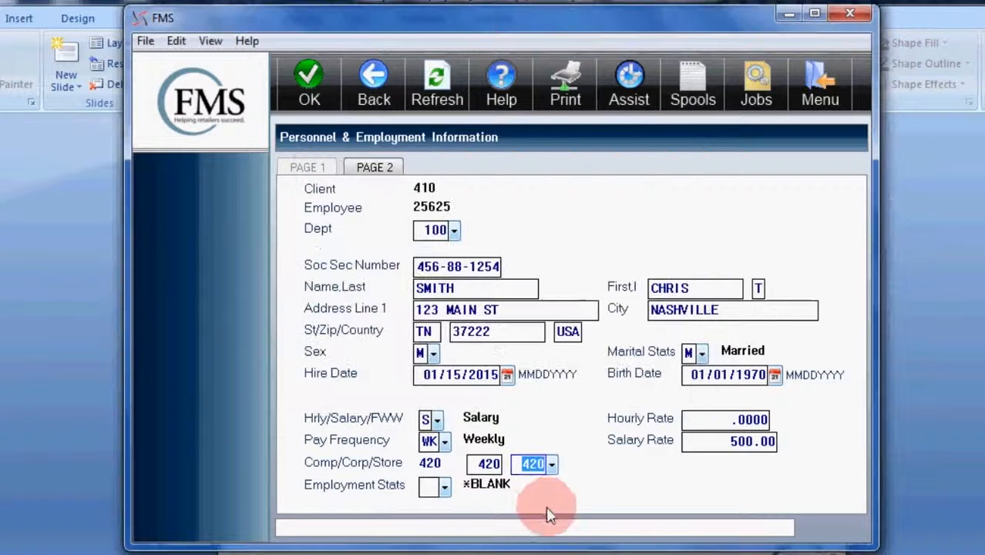
Set the employment status to Full Time
click(445, 487)
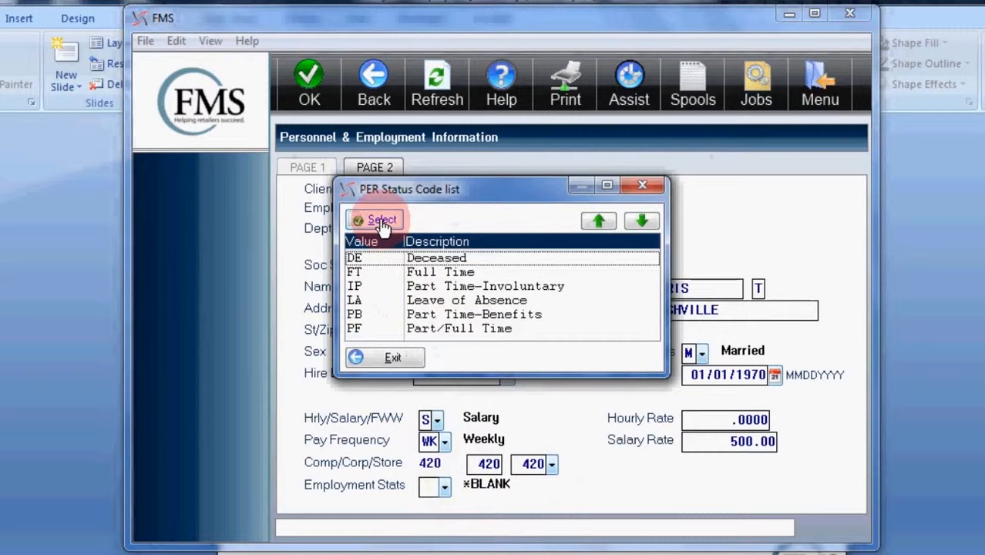
click(378, 272)
click(382, 221)
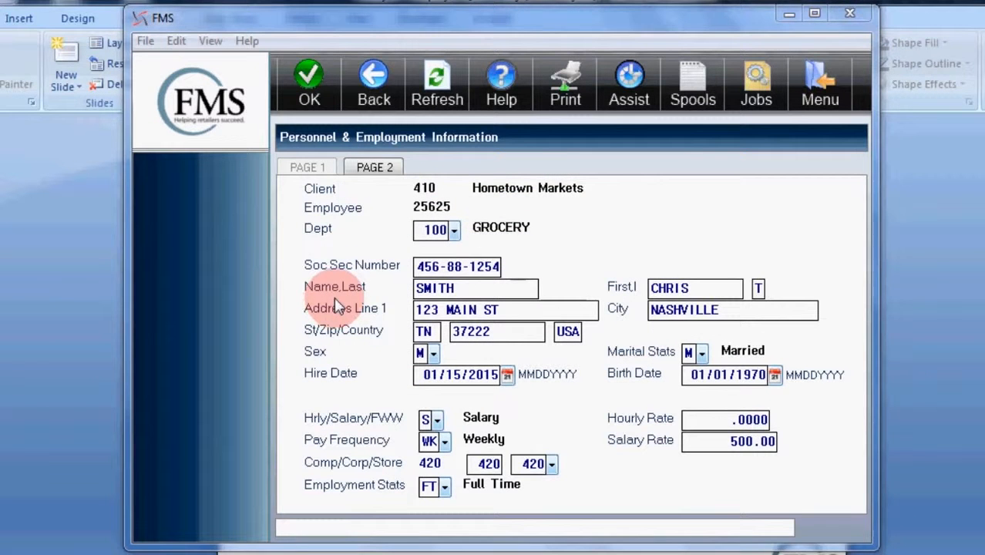
click(335, 304)
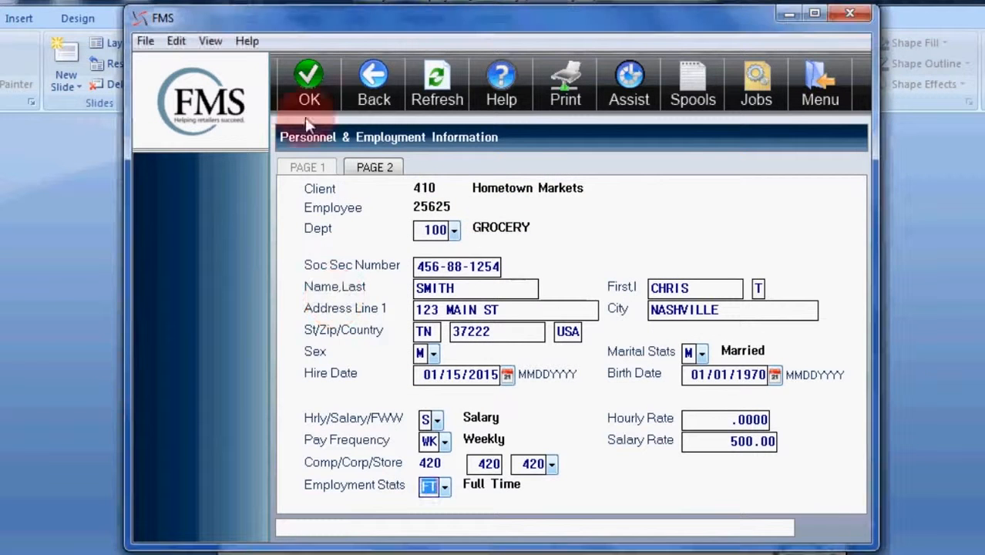
Open the tax, deduction and bank information and set federal tax to 1 exemption with an Additional Amount flag and a value of 10.00
click(370, 171)
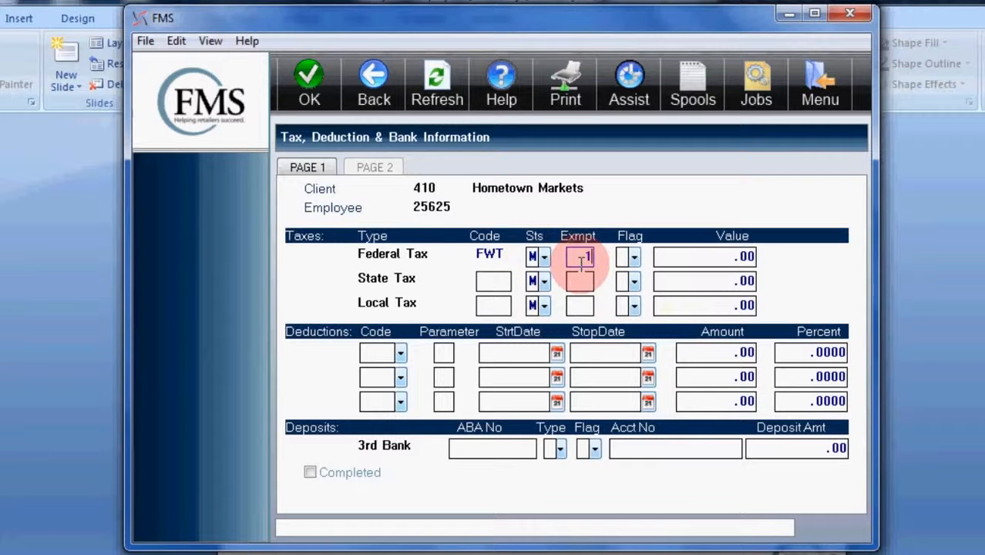
key(Tab)
click(634, 259)
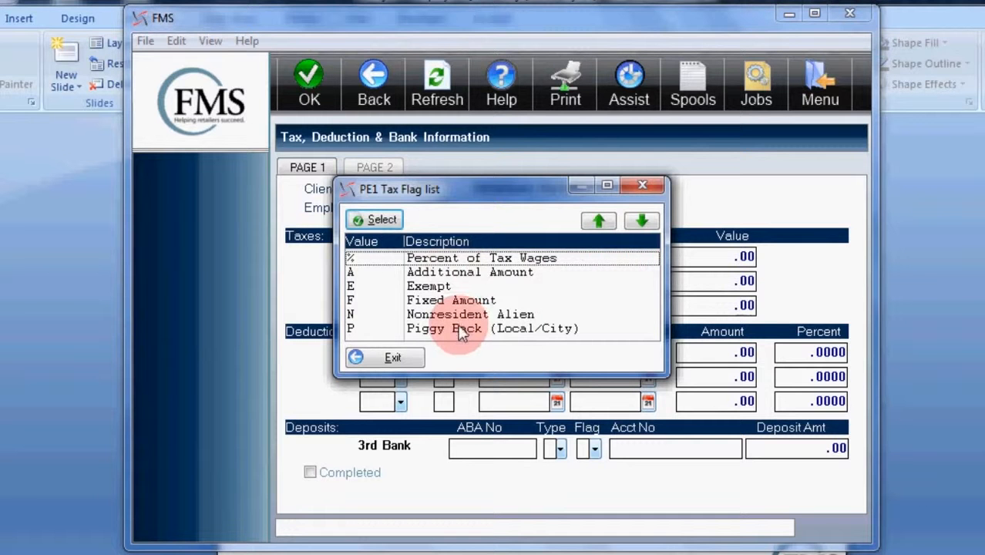
click(461, 272)
click(373, 219)
key(Tab)
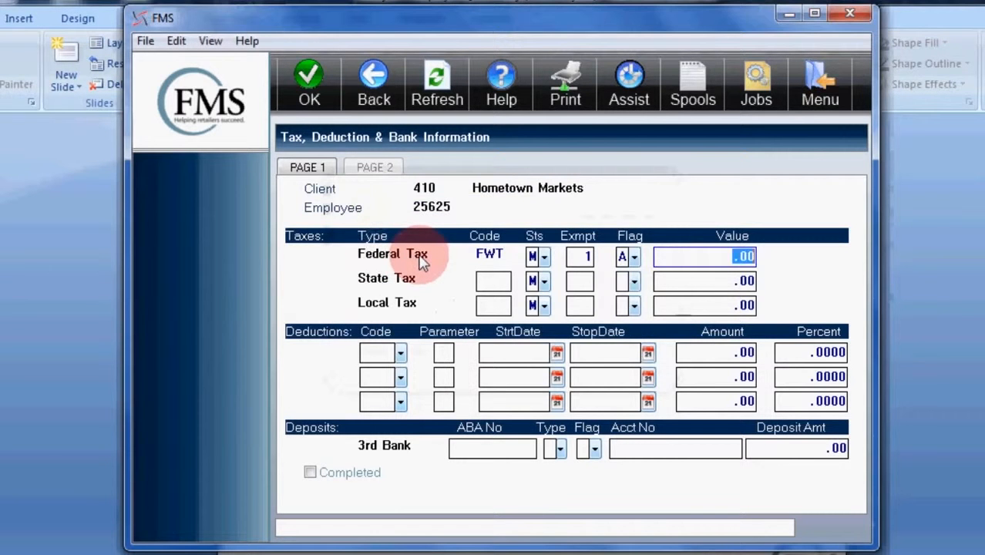
text(10.00)
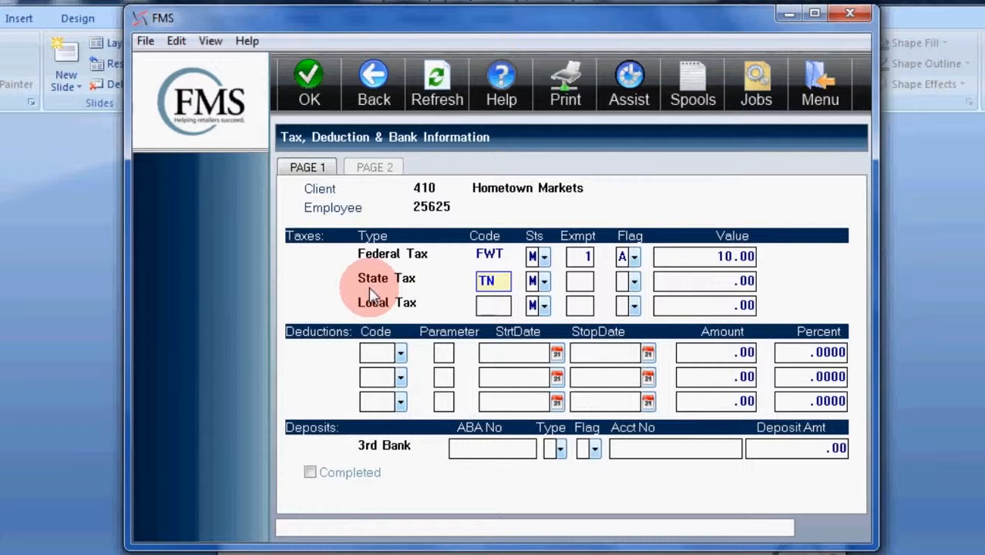
Set the state tax code to TN, leaving the exemption and flag blank, and leave the local tax code empty
key(Tab)
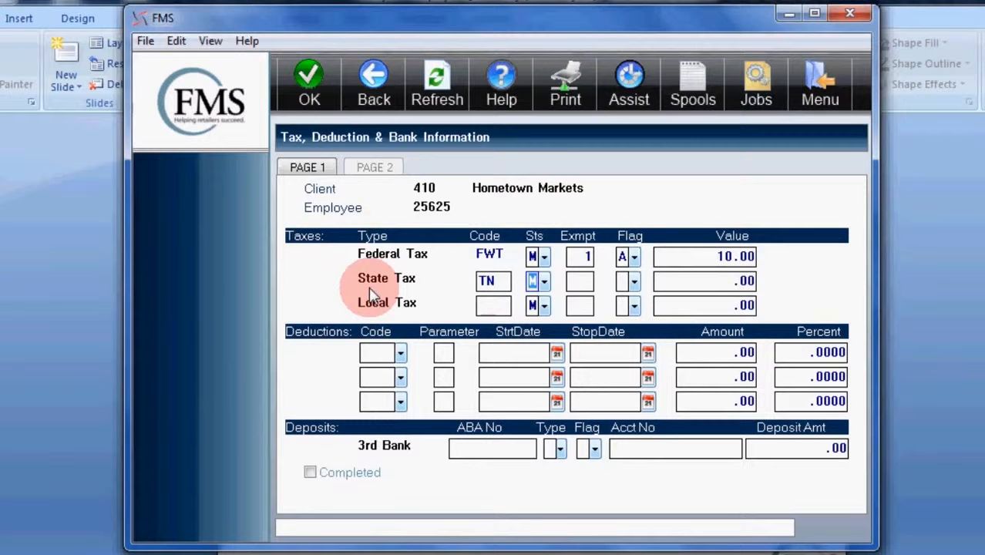
key(Tab)
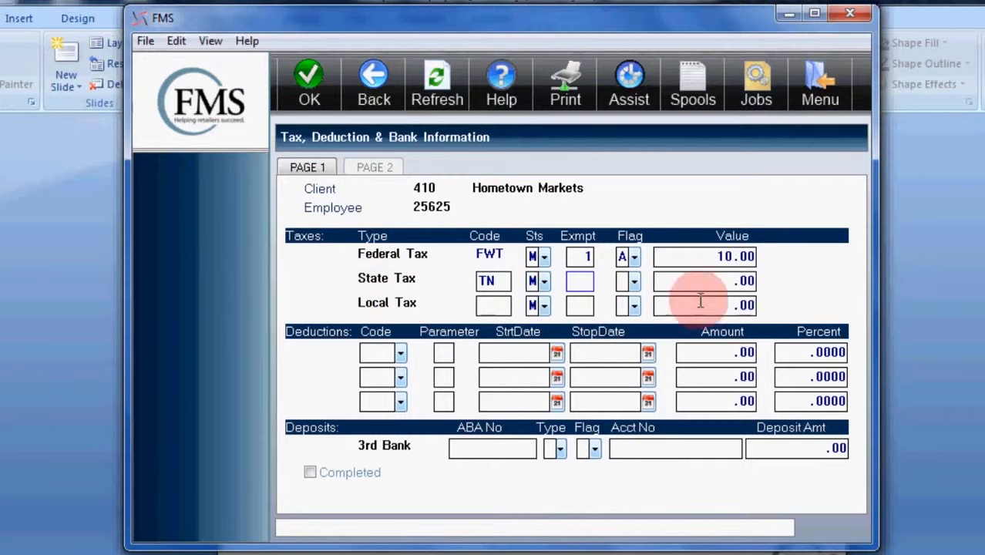
key(Tab)
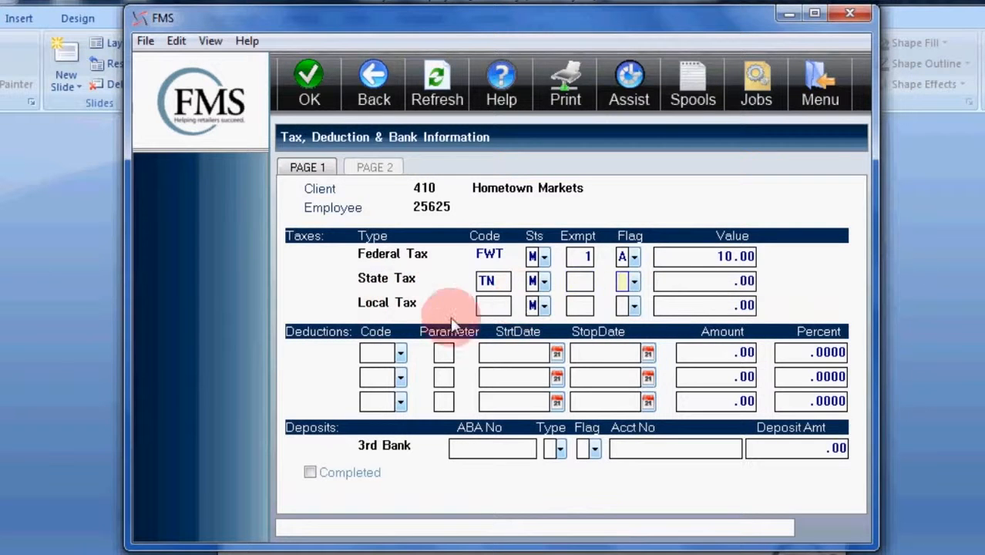
key(Tab)
click(501, 308)
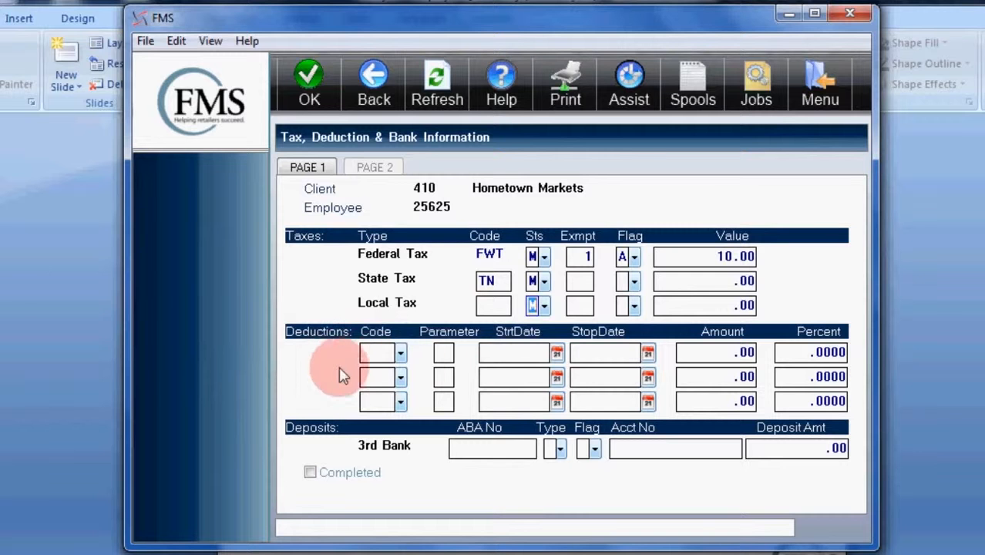
Add the insurance deduction IN10 as the employee's first deduction
click(400, 356)
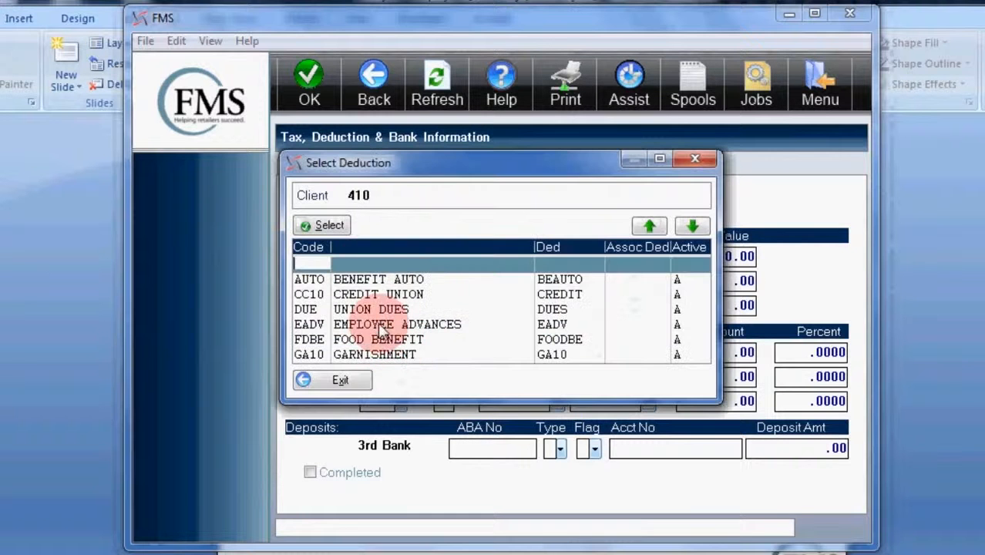
click(691, 227)
click(339, 339)
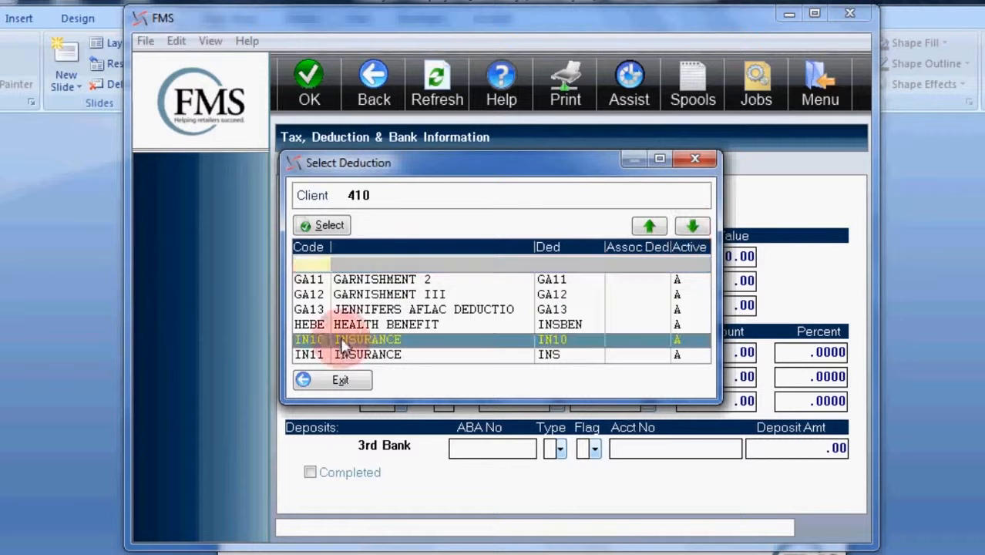
click(320, 225)
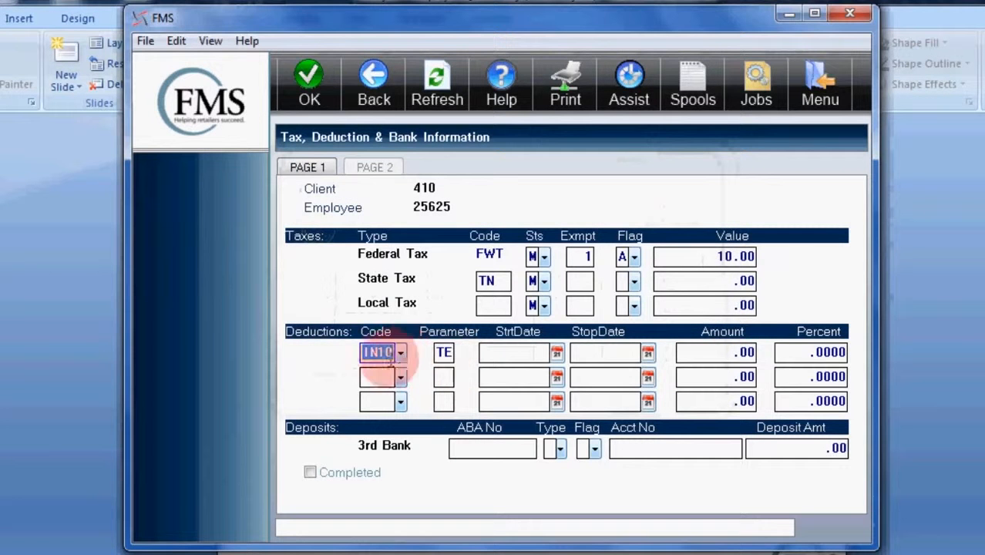
click(399, 354)
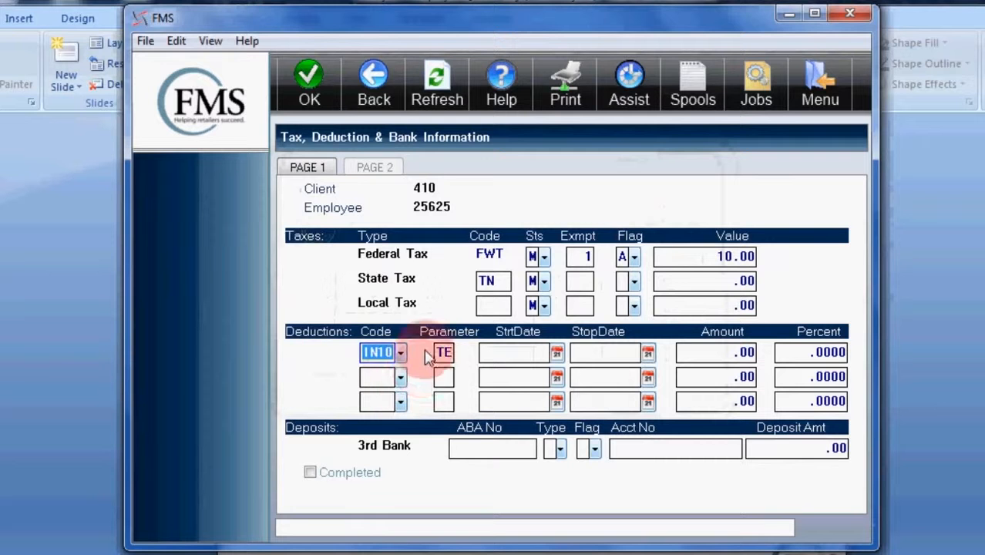
Set the insurance deduction amount to 25.00, leaving its start and stop dates blank and no percentage
key(Tab)
key(Tab)
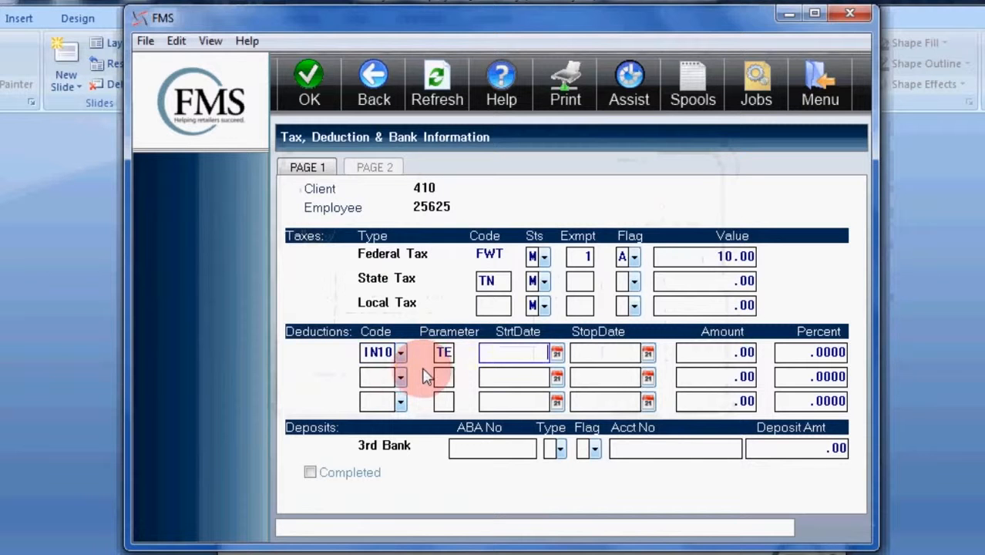
key(Tab)
key(Tab)
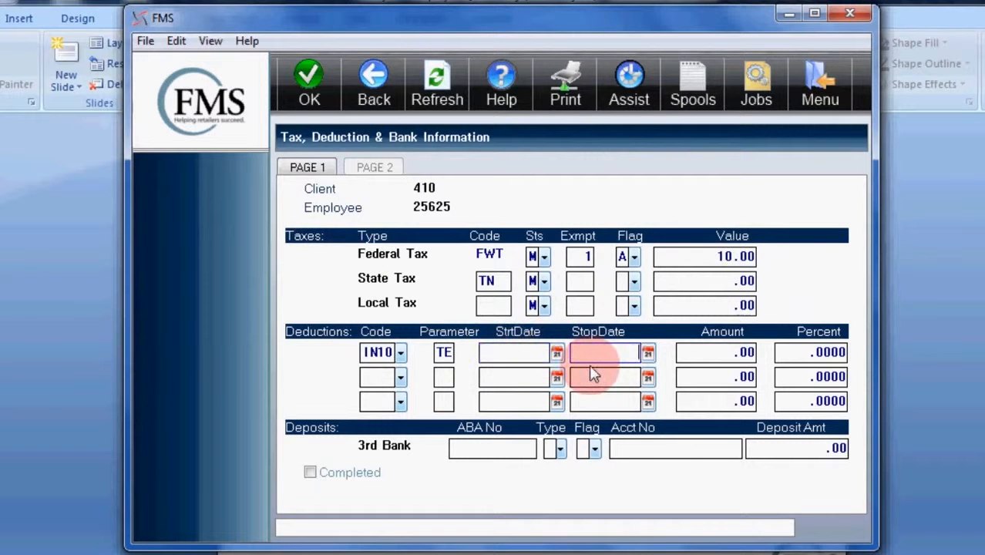
text(25.00)
click(798, 353)
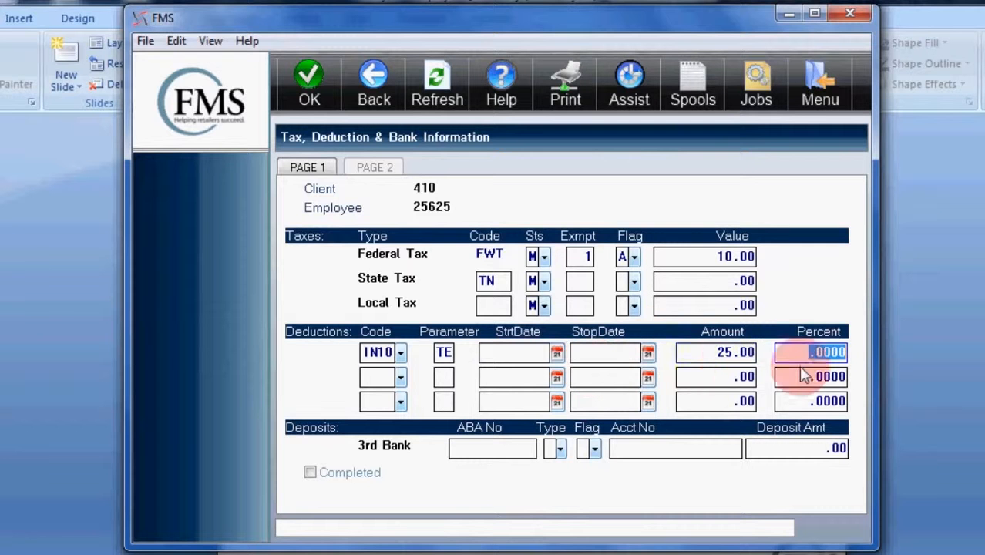
key(Tab)
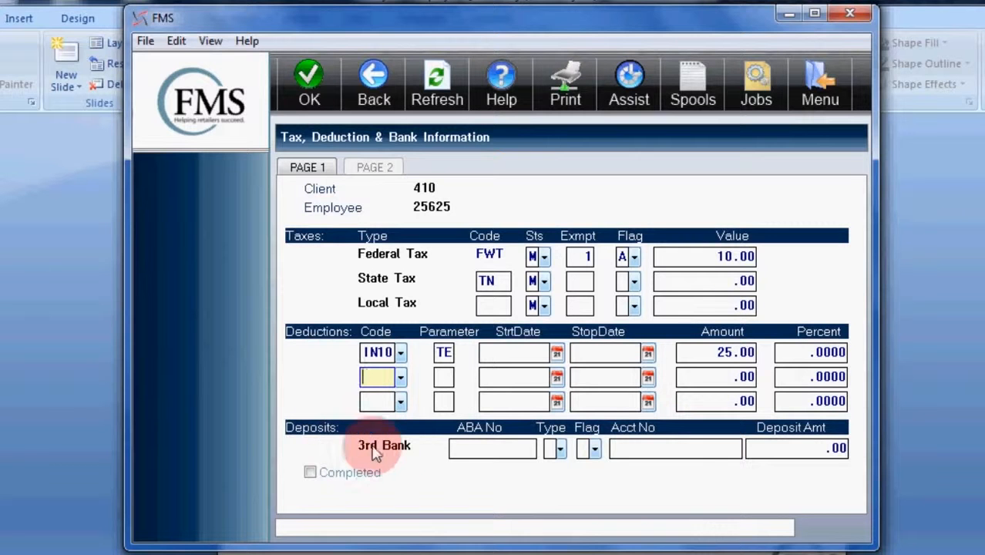
Enter the bank's ABA routing number for the 3rd Bank deposit and set the account type to Checking
click(479, 451)
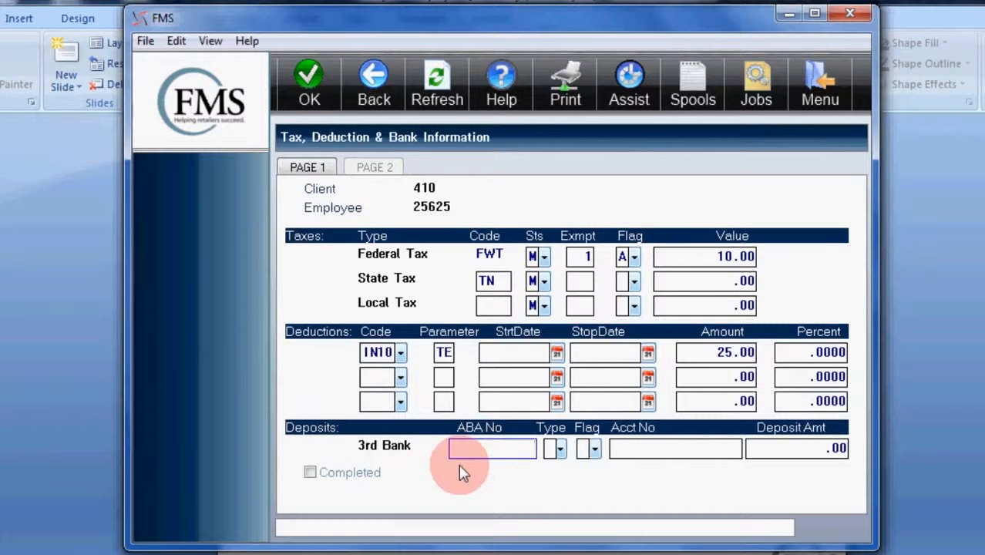
text(064000024)
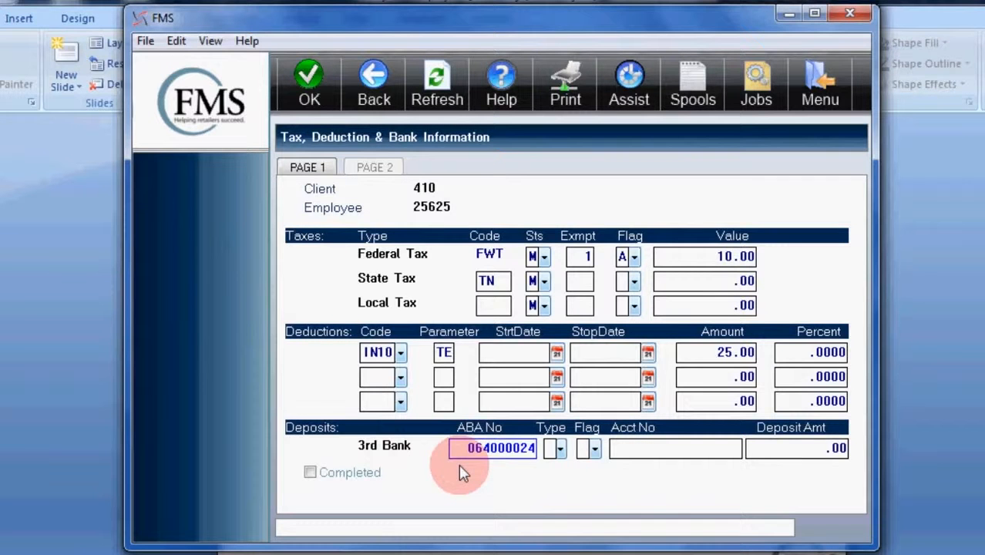
key(Tab)
click(560, 450)
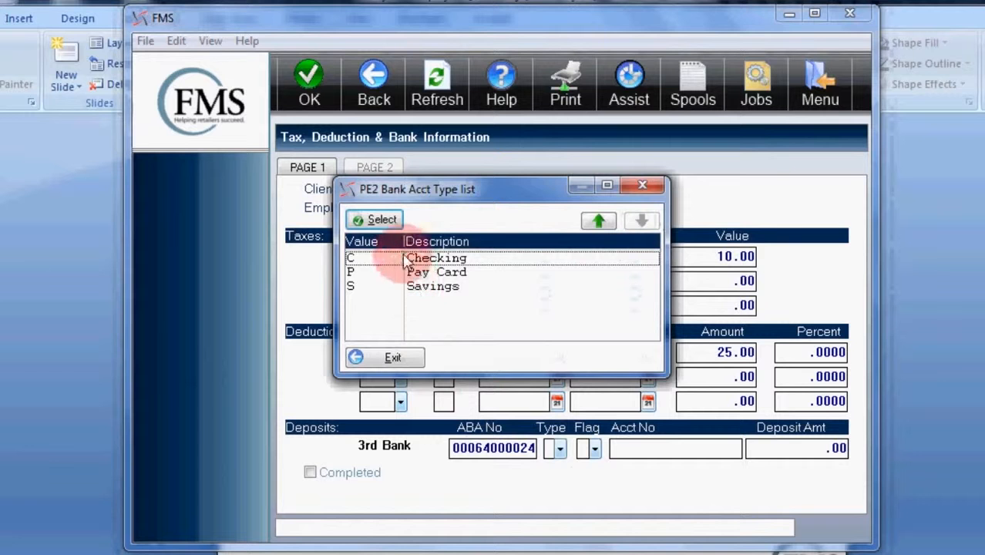
click(374, 258)
click(374, 220)
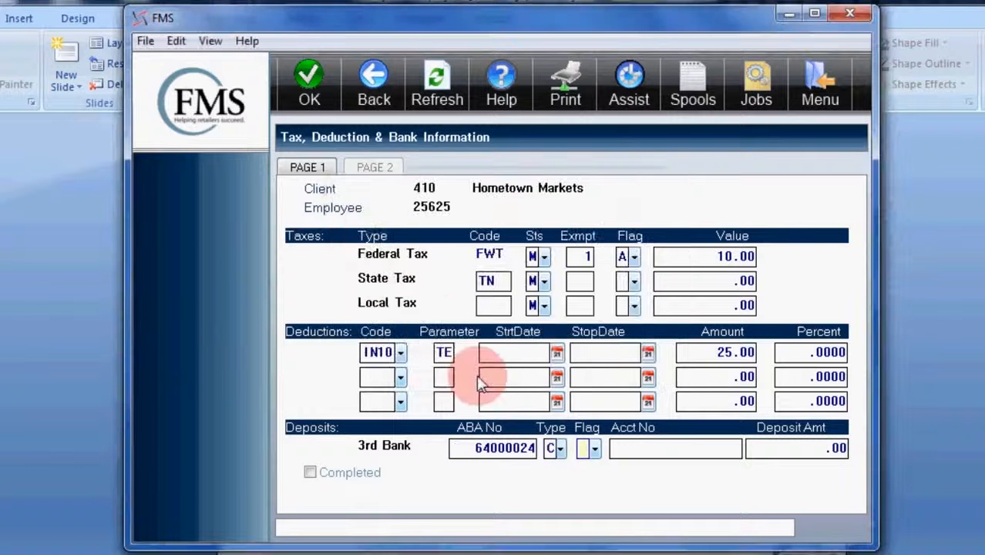
Set the 3rd Bank deposit's flag to Send Prenote and enter the employee's bank account number
click(595, 452)
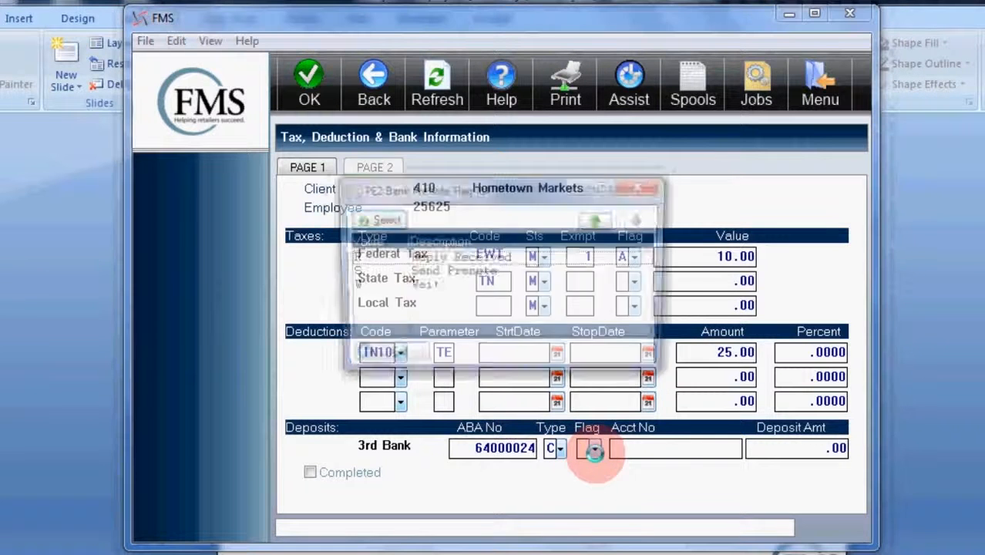
click(426, 272)
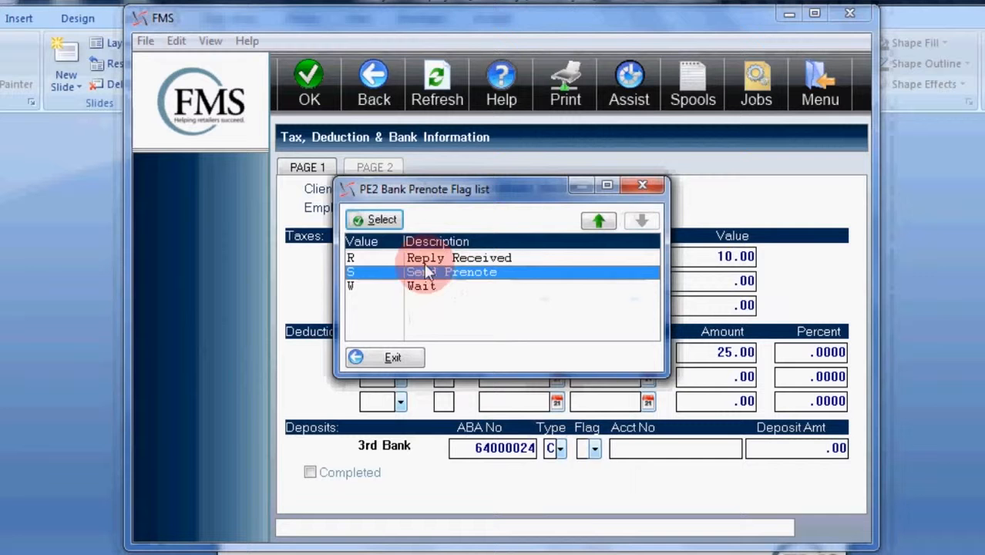
click(374, 220)
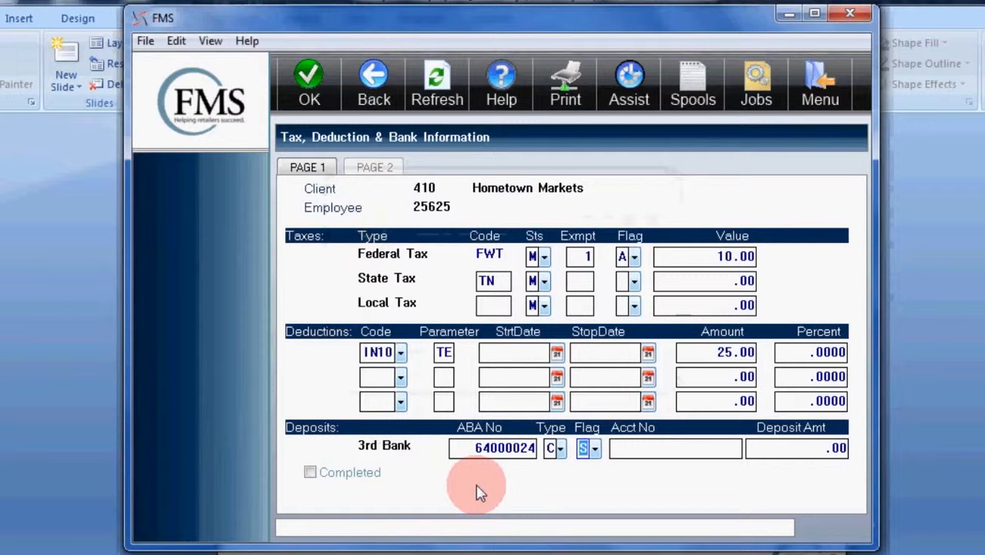
click(681, 448)
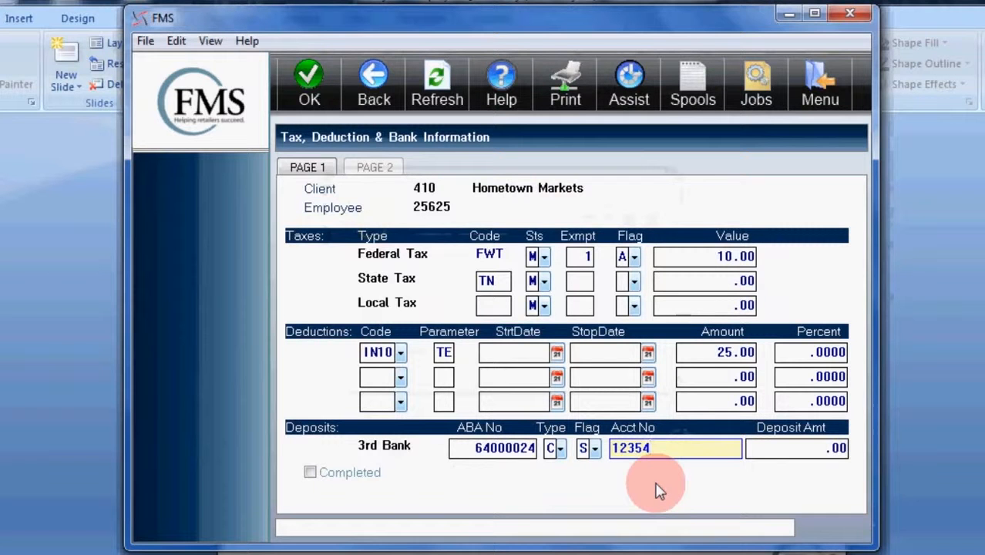
key(Tab)
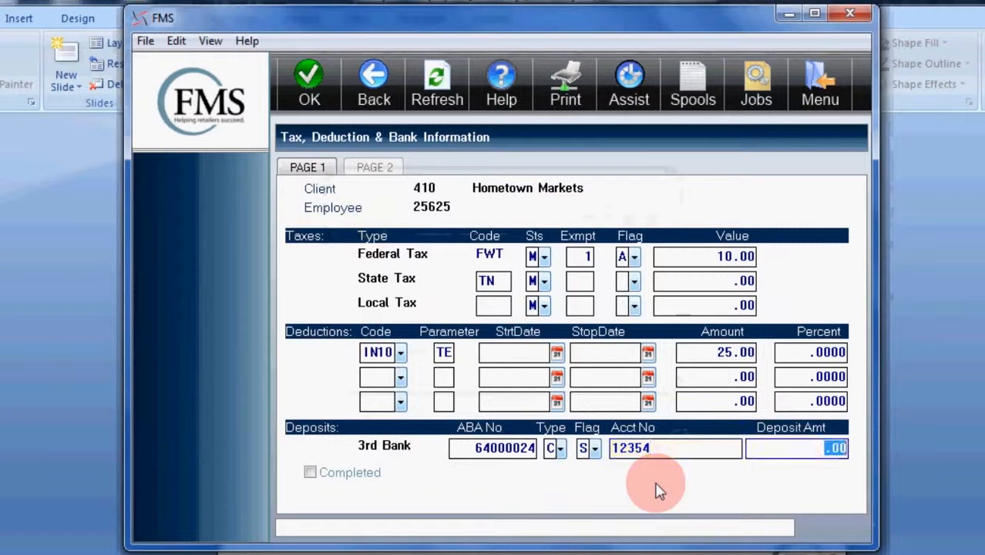
Set the 3rd Bank deposit amount to 999999.99 and mark the tax, deduction and bank information as completed
text(99999)
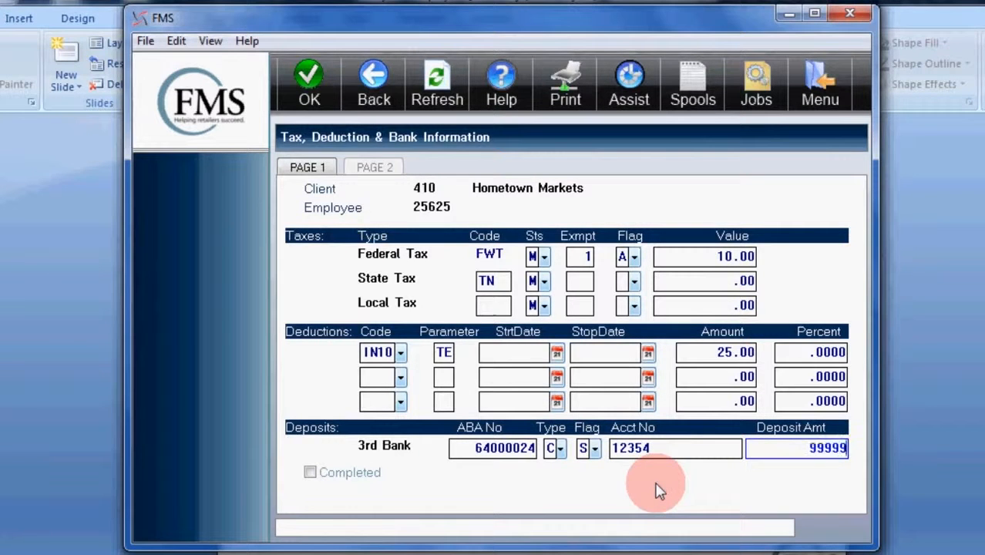
text(9.99)
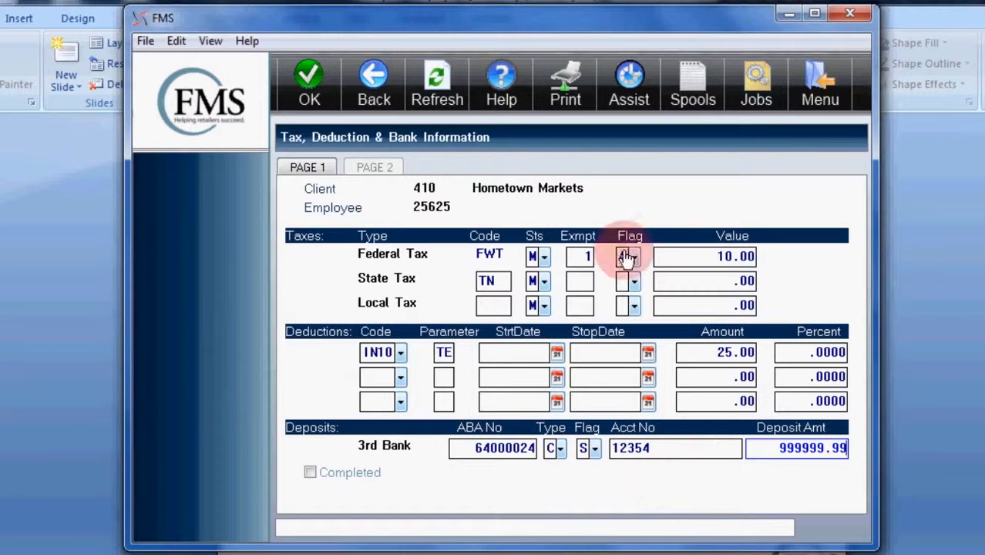
click(312, 473)
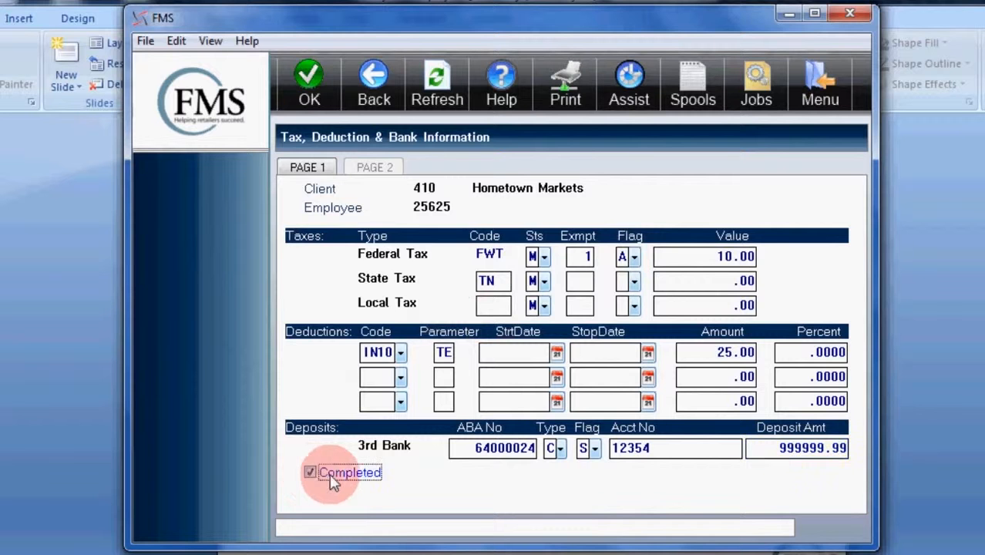
Submit and confirm the new employee's information, and exit Quick Entry to return to the employee list
click(308, 85)
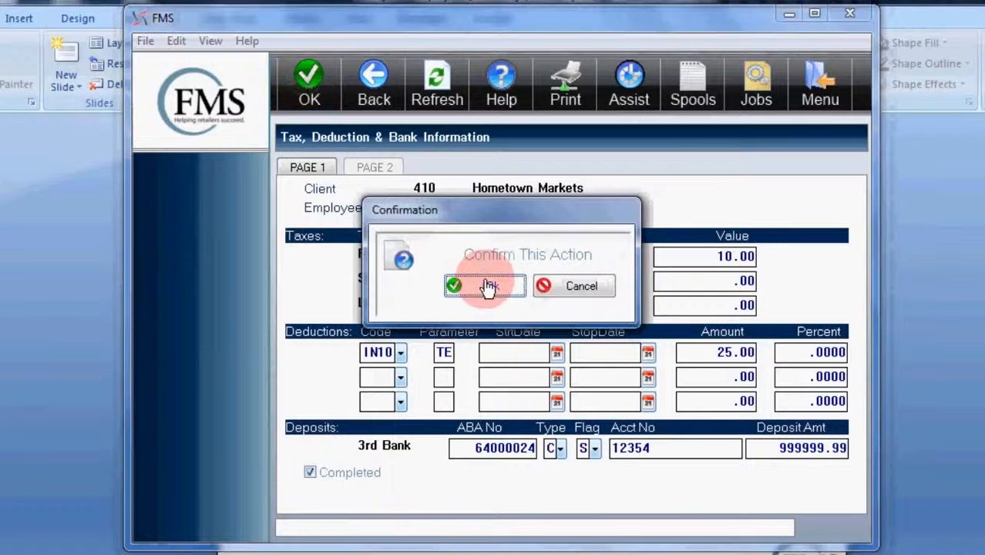
click(489, 287)
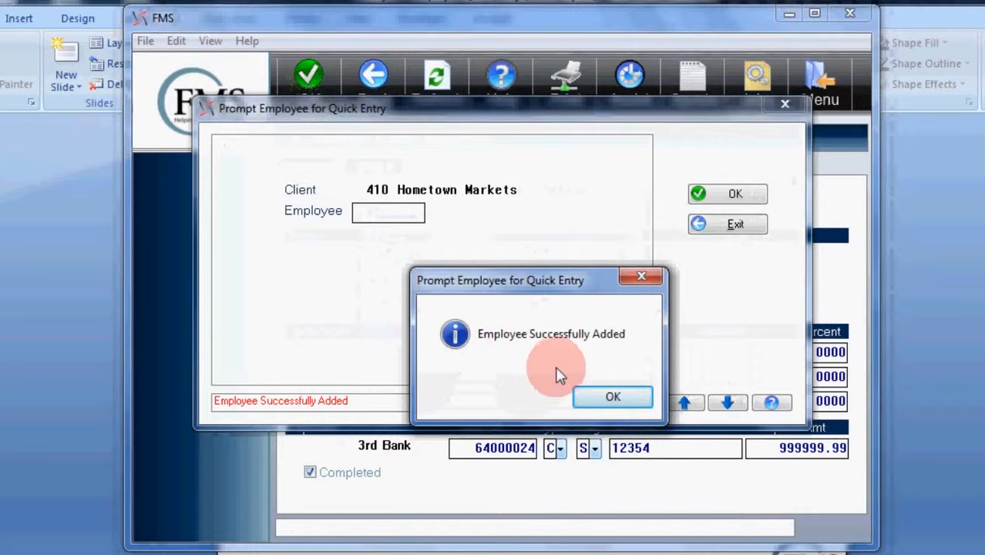
click(607, 397)
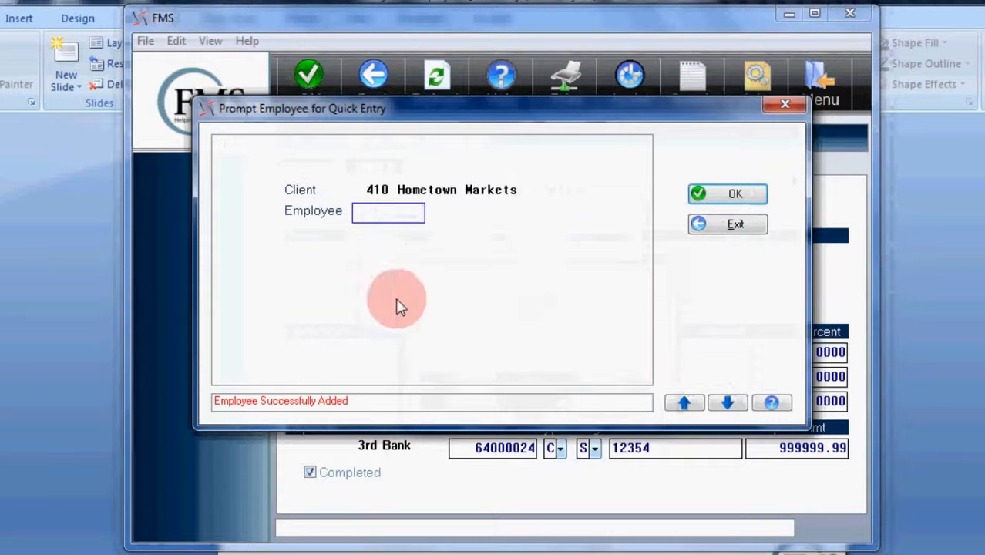
click(712, 225)
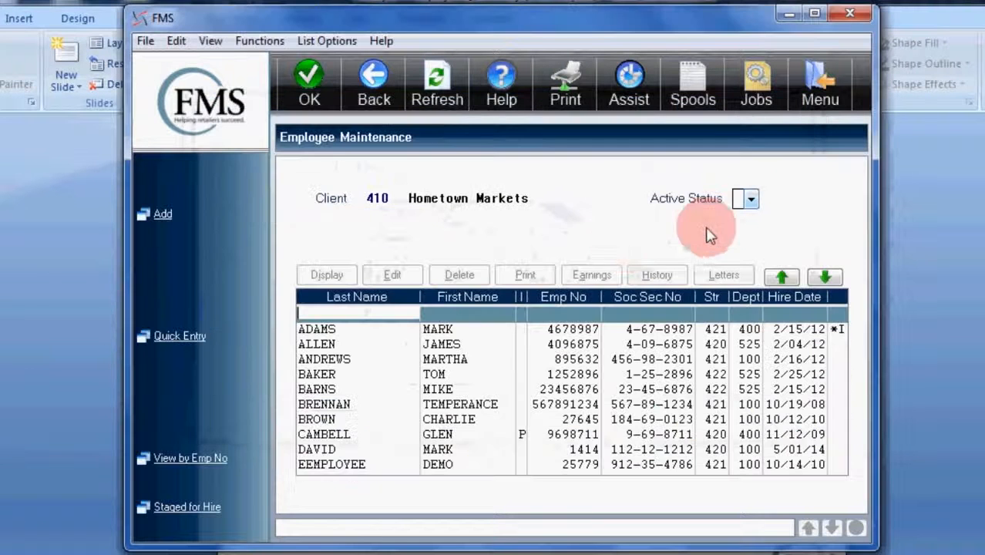
Open the first listed employee for editing to view the available maintenance functions, and exit without selecting one
click(345, 336)
click(390, 275)
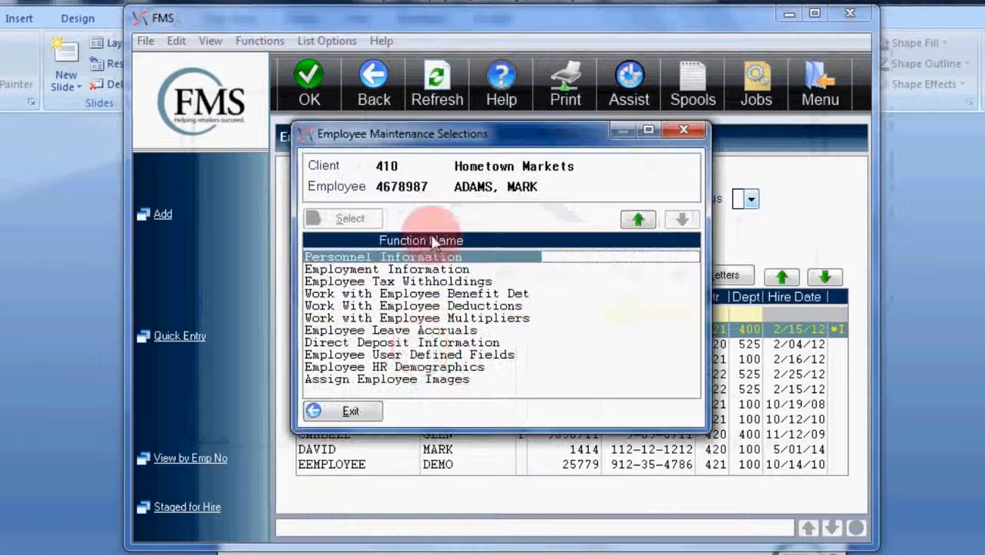
click(348, 414)
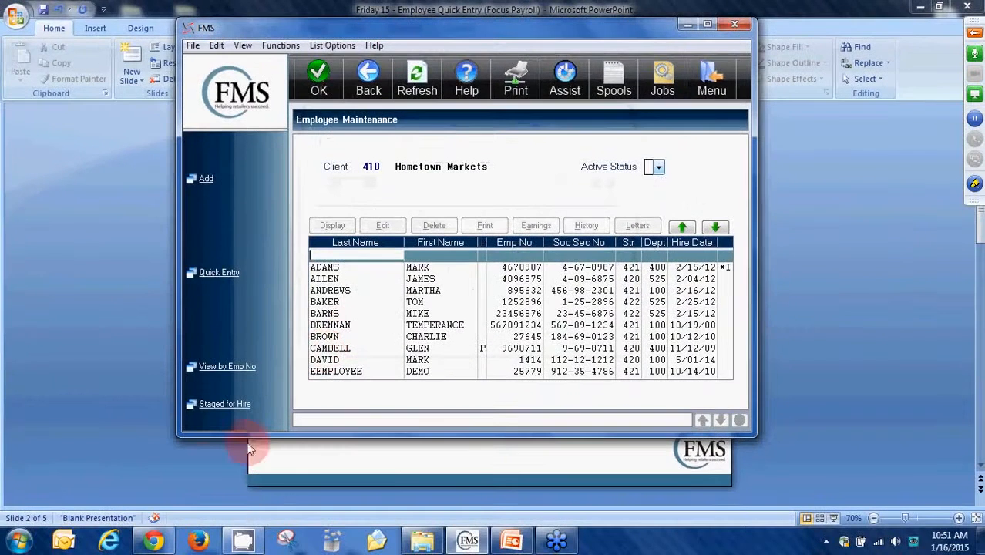